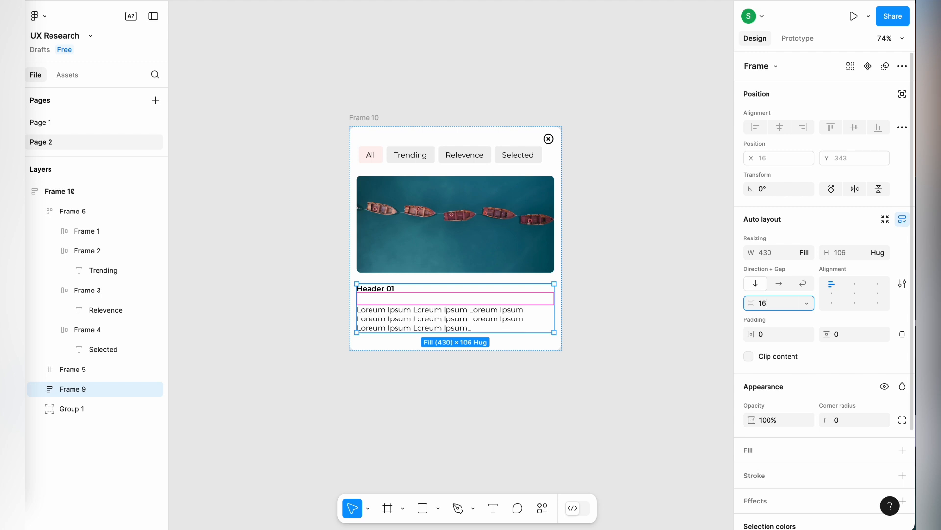
- Try widening the finished card frame to test how its contents adapt
{"action": "left_click", "coordinate": [593, 342]}
{"action": "left_click", "coordinate": [360, 118]}
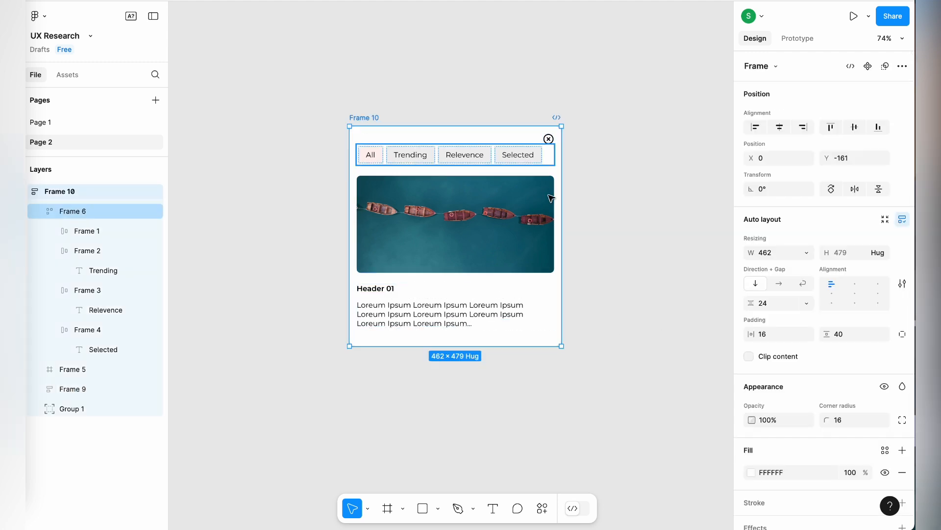
{"action": "mouse_move", "coordinate": [561, 208]}
{"action": "left_mouse_down"}
{"action": "mouse_move", "coordinate": [474, 210]}
{"action": "mouse_move", "coordinate": [576, 210]}
{"action": "left_mouse_up"}
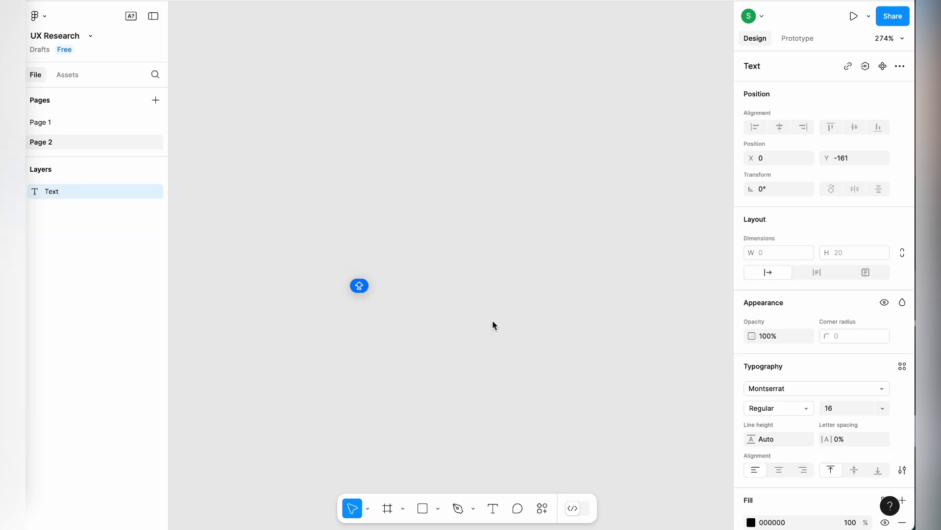
- Create a text layer reading "All" on the empty page
{"action": "type", "text": "All"}
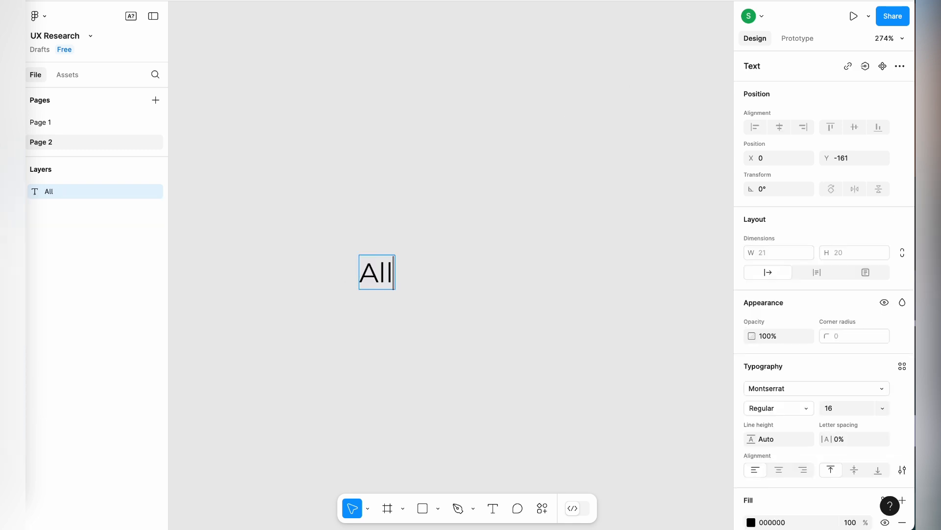
{"action": "key", "text": "Escape"}
{"action": "scroll", "coordinate": [476, 284], "scroll_direction": "down", "scroll_amount": 3}
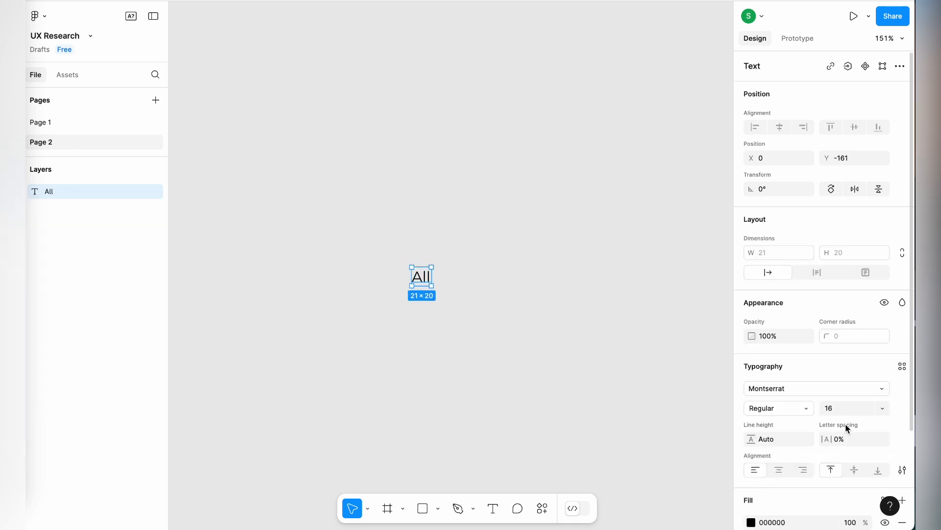
{"action": "scroll", "coordinate": [585, 374], "scroll_direction": "down", "scroll_amount": 5}
{"action": "scroll", "coordinate": [584, 374], "scroll_direction": "up", "scroll_amount": 2}
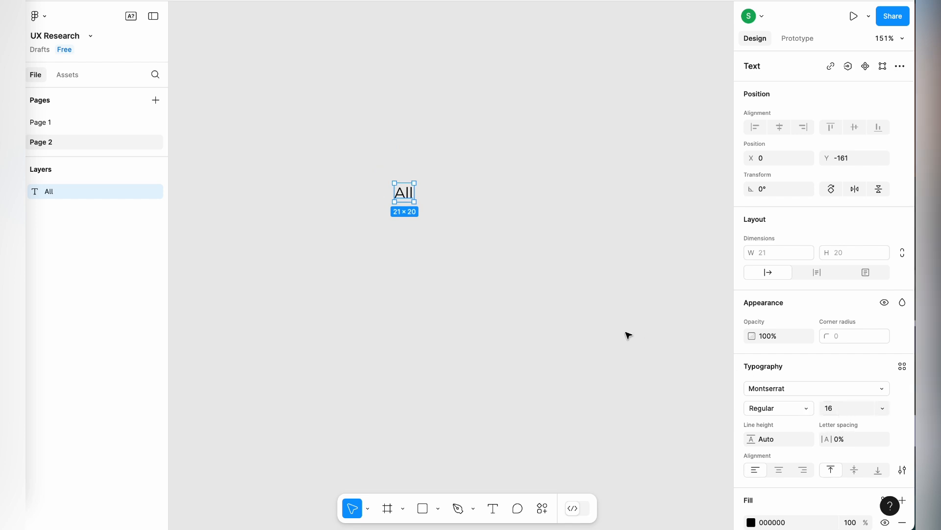
- Wrap the "All" text in an auto layout frame and give the frame an FFFFFF fill
{"action": "right_click", "coordinate": [406, 192]}
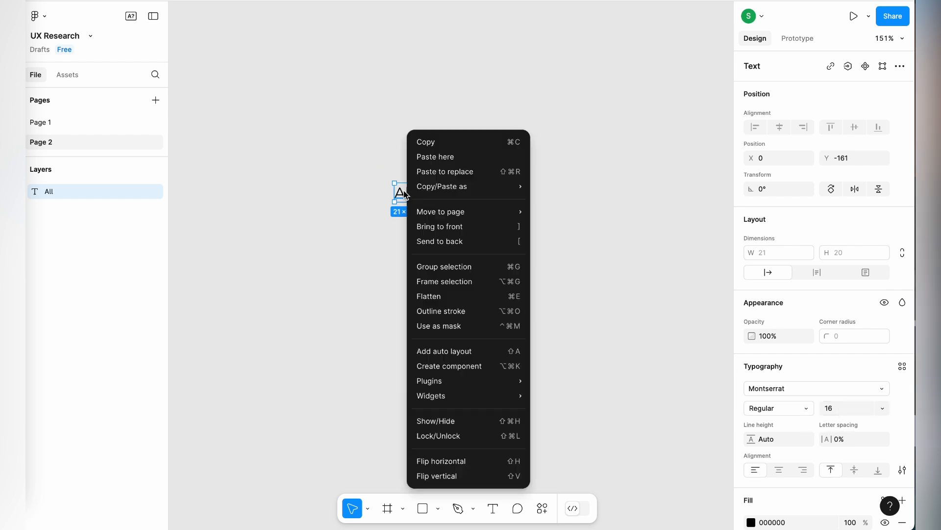
{"action": "left_click", "coordinate": [464, 283]}
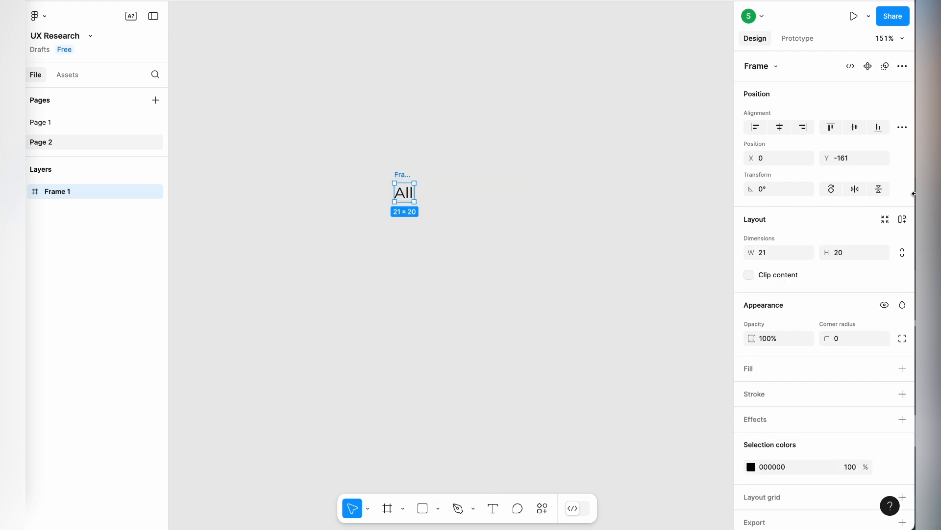
{"action": "left_click", "coordinate": [903, 221]}
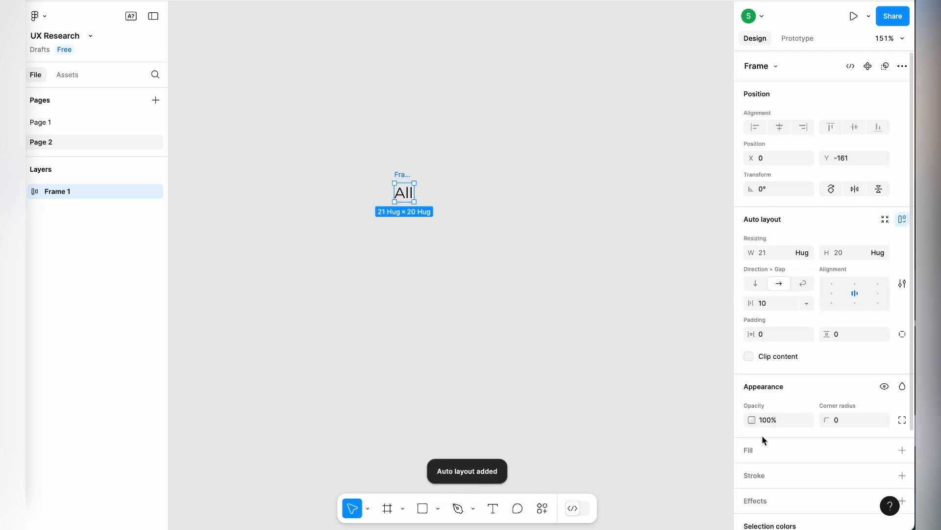
{"action": "left_click", "coordinate": [755, 450]}
{"action": "left_click", "coordinate": [751, 472]}
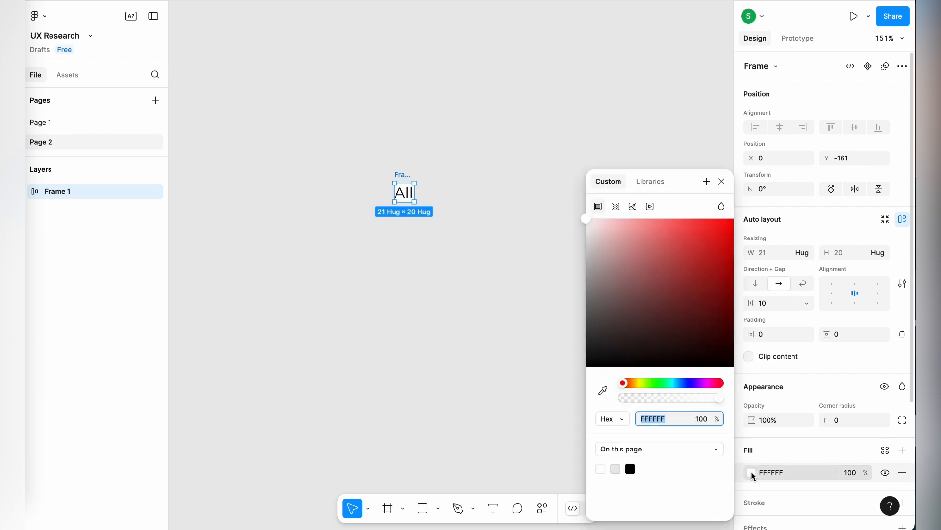
- Set the "All" frame's padding to 16 horizontally and 8 vertically
{"action": "left_click", "coordinate": [766, 304]}
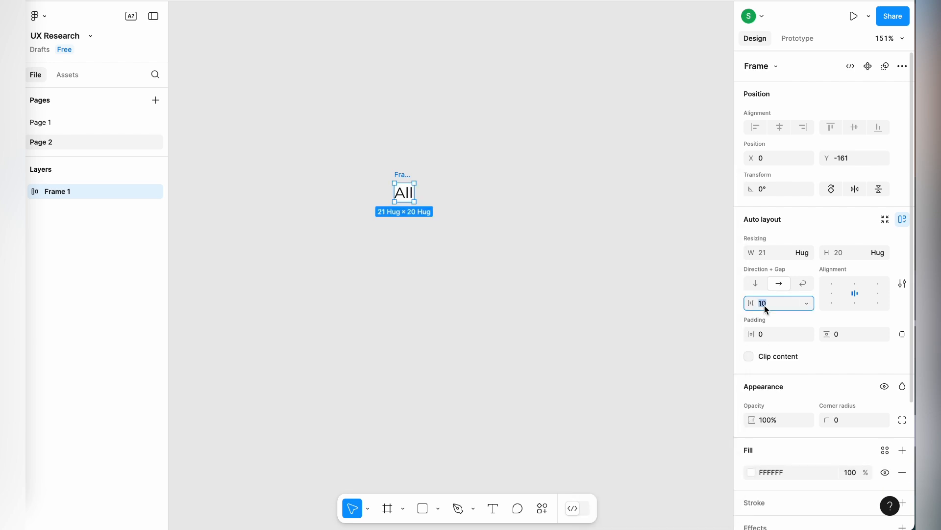
{"action": "left_click", "coordinate": [776, 336]}
{"action": "type", "text": "8"}
{"action": "left_click", "coordinate": [850, 334]}
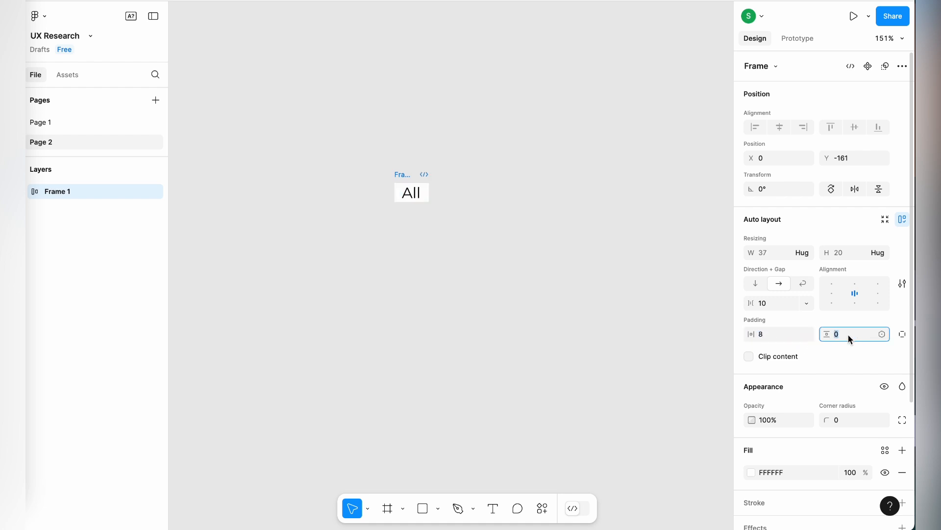
{"action": "type", "text": "8"}
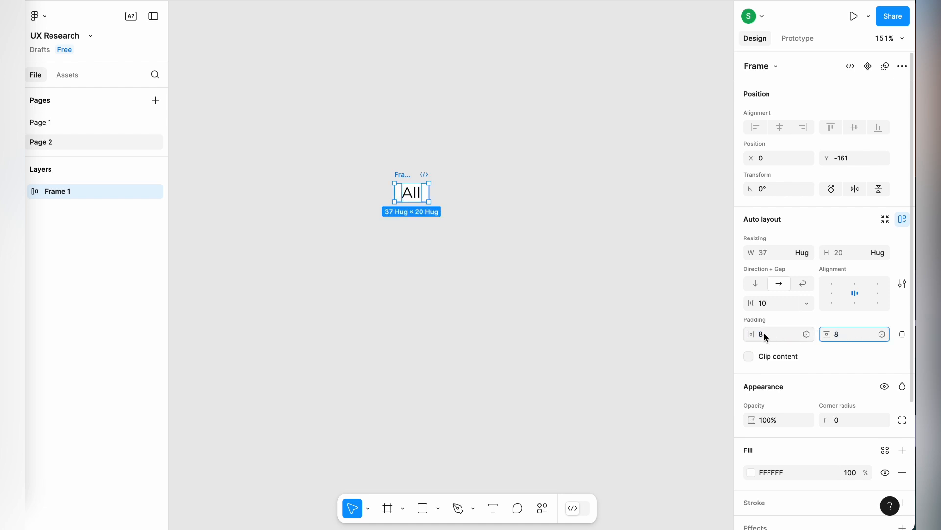
{"action": "left_click", "coordinate": [766, 334]}
{"action": "type", "text": "1"}
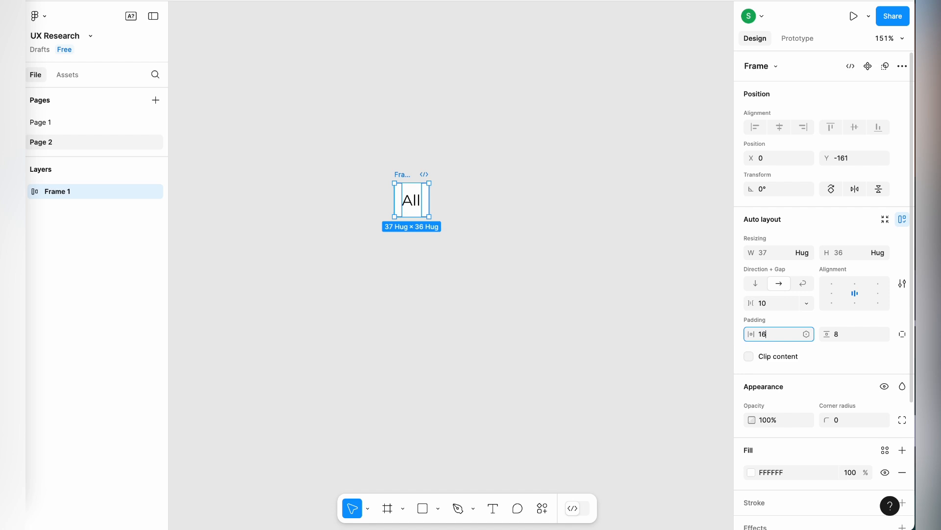
{"action": "type", "text": "6"}
{"action": "key", "text": "Return"}
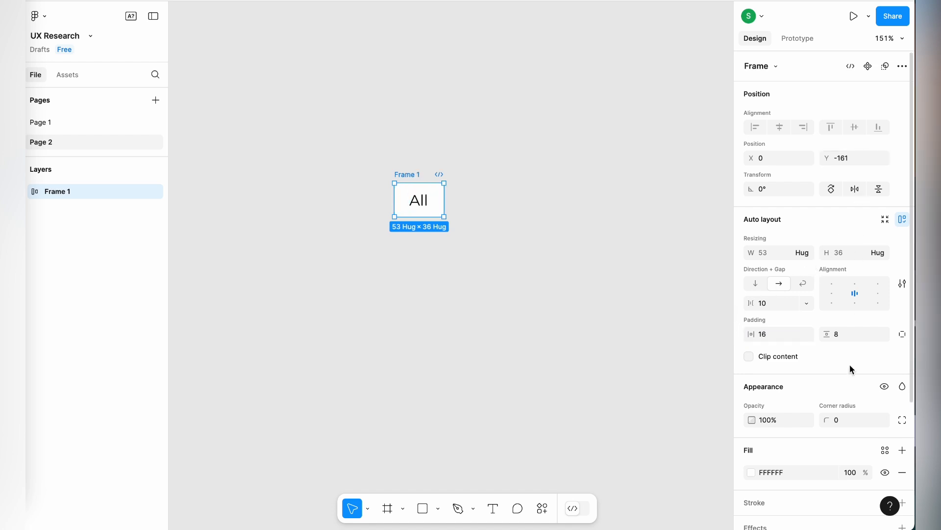
- Set the "All" frame's corner radius to 4
{"action": "scroll", "coordinate": [850, 370], "scroll_direction": "down", "scroll_amount": 1}
{"action": "left_click", "coordinate": [844, 389]}
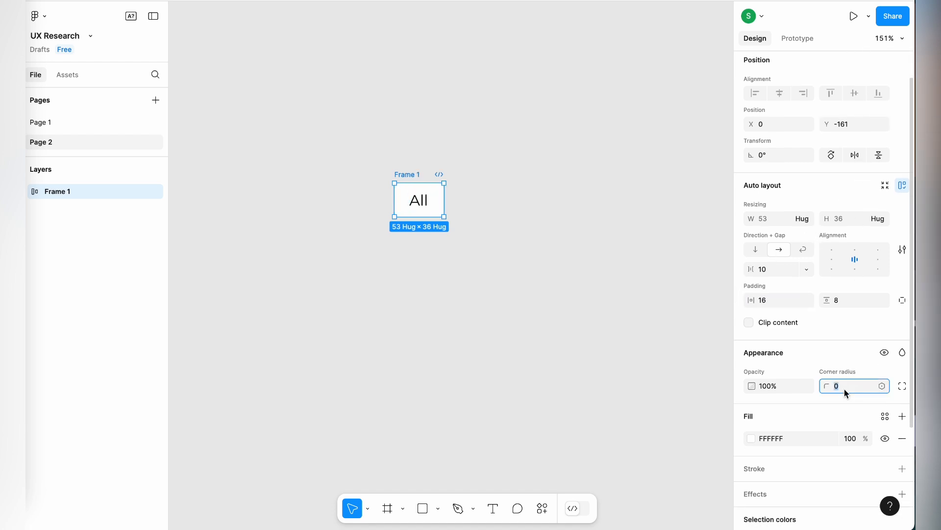
{"action": "type", "text": "6"}
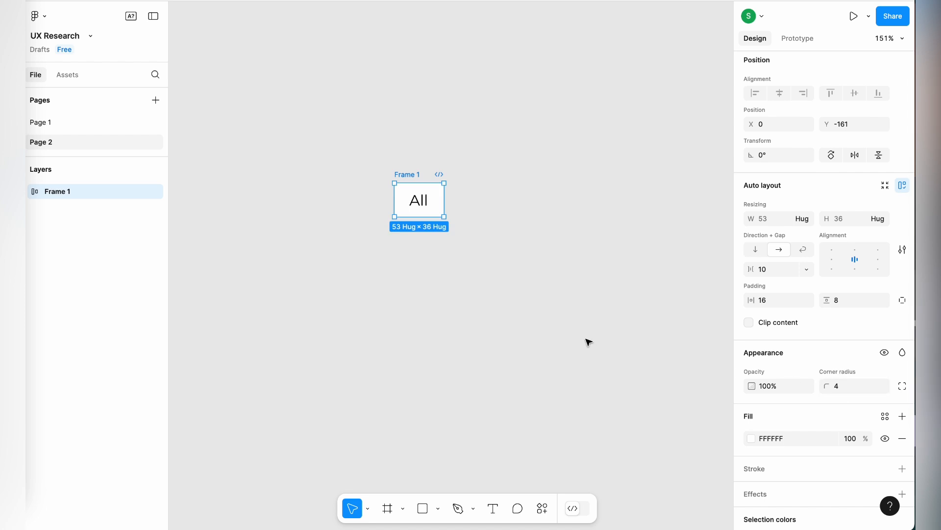
{"action": "left_click", "coordinate": [589, 341]}
{"action": "scroll", "coordinate": [589, 342], "scroll_direction": "down", "scroll_amount": 1}
- Duplicate the "All" tab beside the original and change the copy's text to "Trending"
{"action": "left_click", "coordinate": [352, 180]}
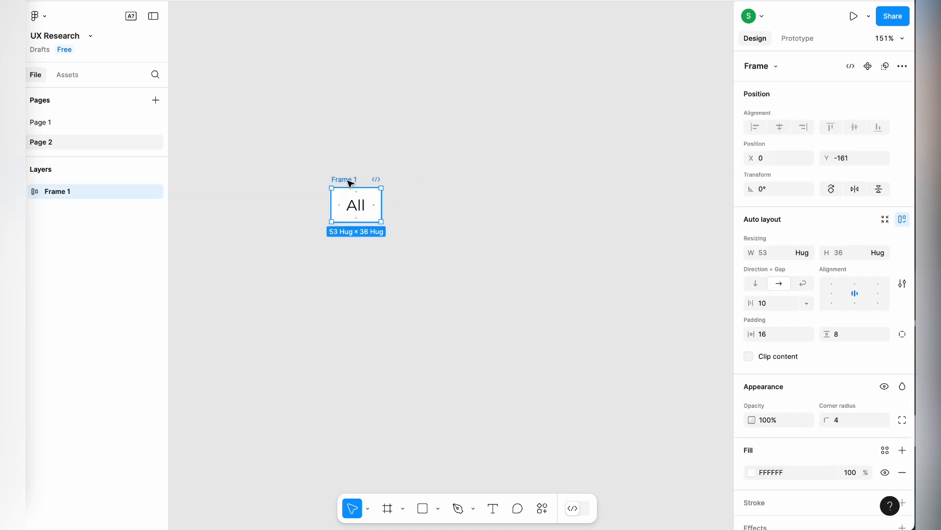
{"action": "left_click_drag", "start_coordinate": [345, 181], "coordinate": [418, 183]}
{"action": "double_click", "coordinate": [426, 205]}
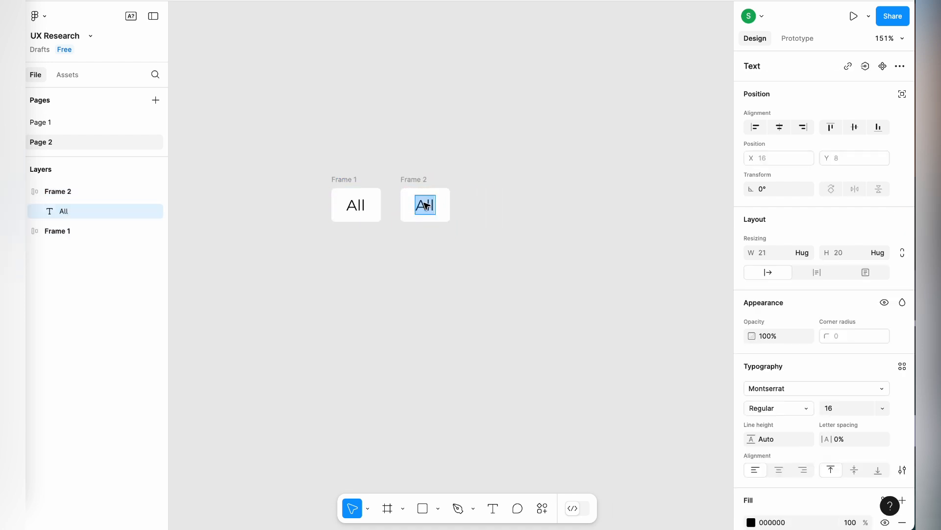
{"action": "key", "text": "shift"}
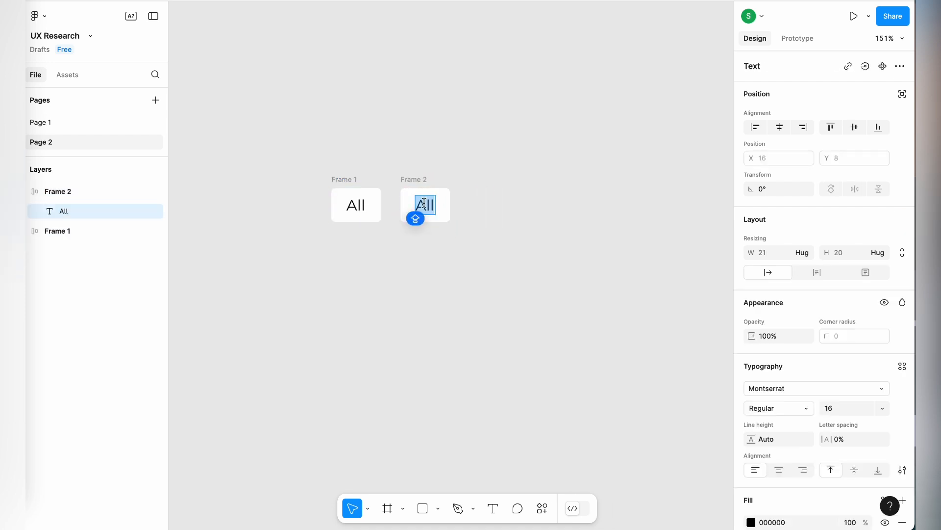
{"action": "type", "text": "Trending"}
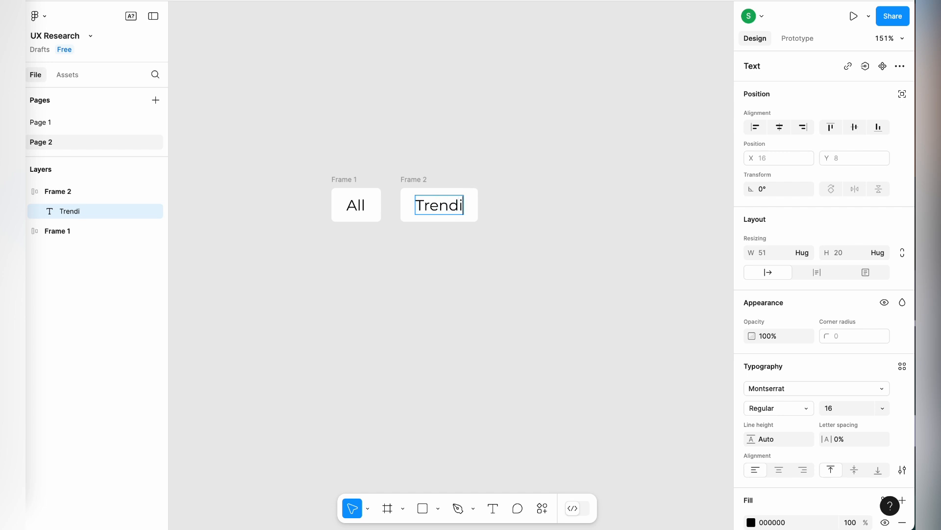
- Change the "Trending" tab's fill colour to EFEFEF
{"action": "key", "text": "Escape"}
{"action": "scroll", "coordinate": [809, 344], "scroll_direction": "down", "scroll_amount": 2}
{"action": "left_click", "coordinate": [751, 383]}
{"action": "type", "text": "EFEFEF"}
{"action": "key", "text": "Return"}
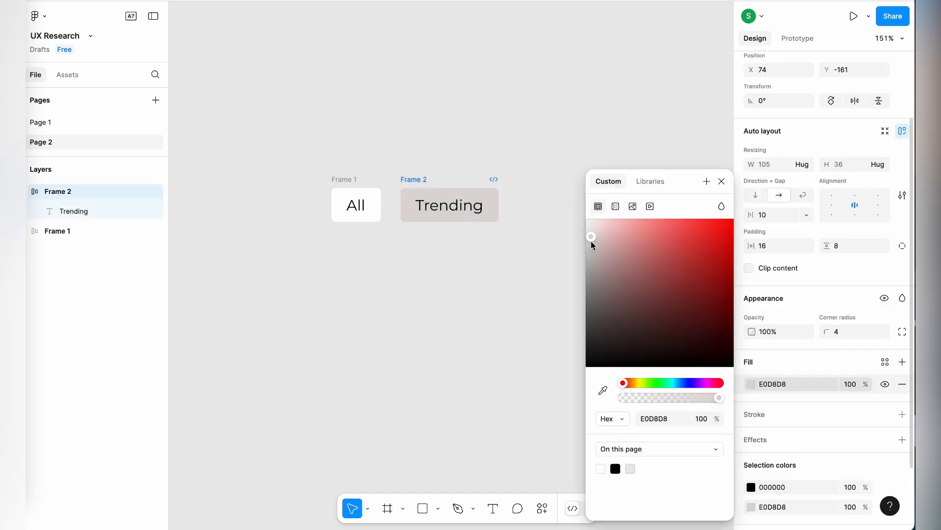
{"action": "left_click", "coordinate": [496, 269]}
- Duplicate the "Trending" tab beside it and change the copy's text to "Relevence"
{"action": "left_click", "coordinate": [379, 181]}
{"action": "key", "text": "ctrl+d"}
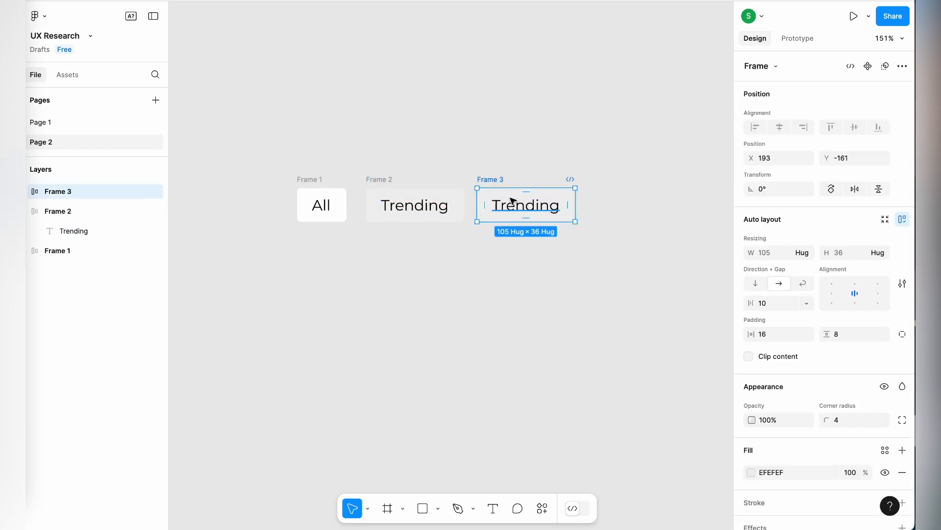
{"action": "double_click", "coordinate": [506, 204]}
{"action": "type", "text": "Relevence"}
- Add a fourth tab after "Relevence" by copying the "Trending" tab, and change its text to "Selected"
{"action": "left_click_drag", "start_coordinate": [525, 179], "coordinate": [611, 176]}
{"action": "left_click_drag", "start_coordinate": [377, 178], "coordinate": [473, 234]}
{"action": "left_click_drag", "start_coordinate": [591, 178], "coordinate": [495, 178]}
{"action": "left_click_drag", "start_coordinate": [470, 236], "coordinate": [602, 183]}
{"action": "double_click", "coordinate": [613, 208]}
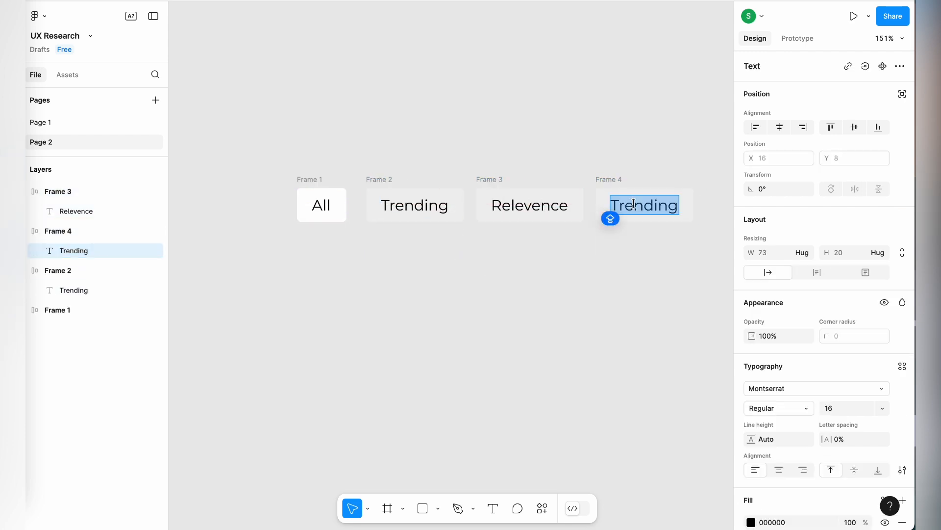
{"action": "type", "text": "Selected"}
{"action": "left_click", "coordinate": [611, 274]}
{"action": "scroll", "coordinate": [603, 280], "scroll_direction": "down", "scroll_amount": 3}
{"action": "scroll", "coordinate": [603, 282], "scroll_direction": "left", "scroll_amount": 1}
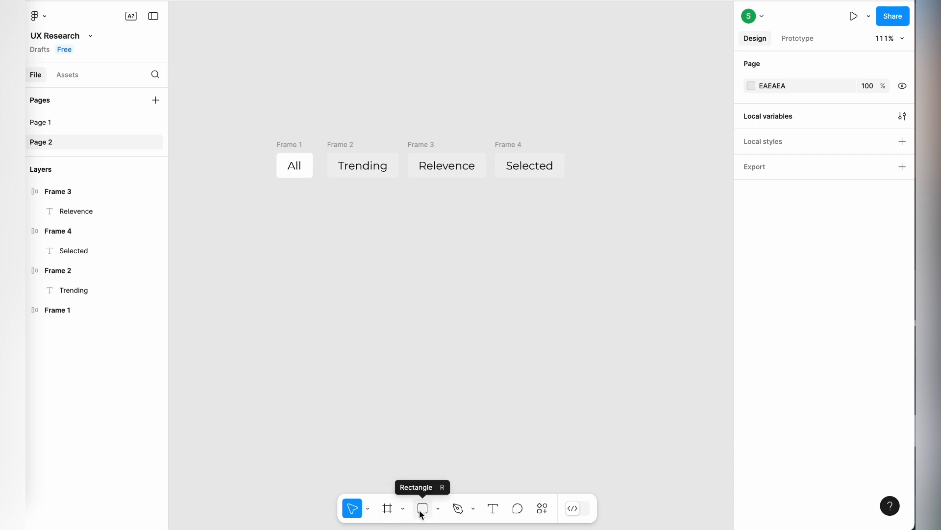
- Draw a frame about 422 × 211 below the tabs and fill it with the Unsplash photo of boats in a row
{"action": "left_click", "coordinate": [387, 510]}
{"action": "left_click_drag", "start_coordinate": [278, 202], "coordinate": [564, 346]}
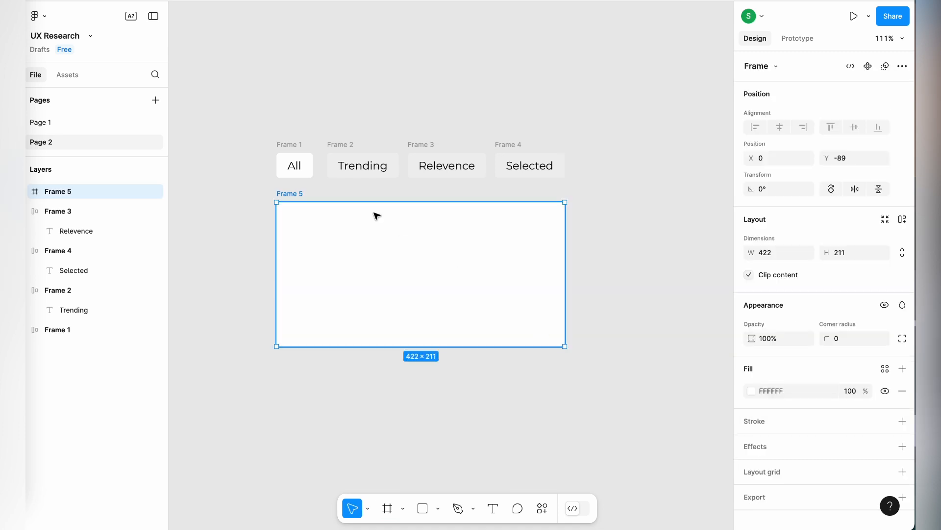
{"action": "right_click", "coordinate": [376, 214]}
{"action": "mouse_move", "coordinate": [435, 380]}
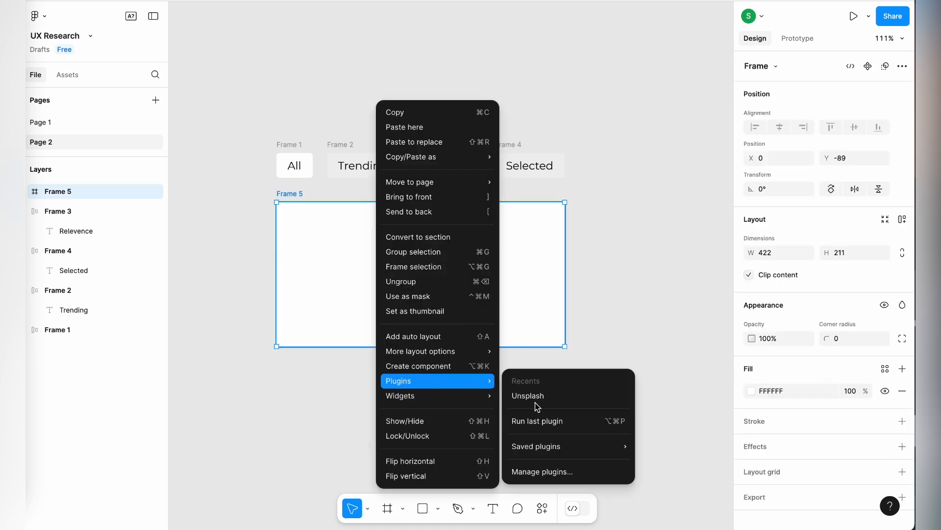
{"action": "left_click", "coordinate": [551, 400]}
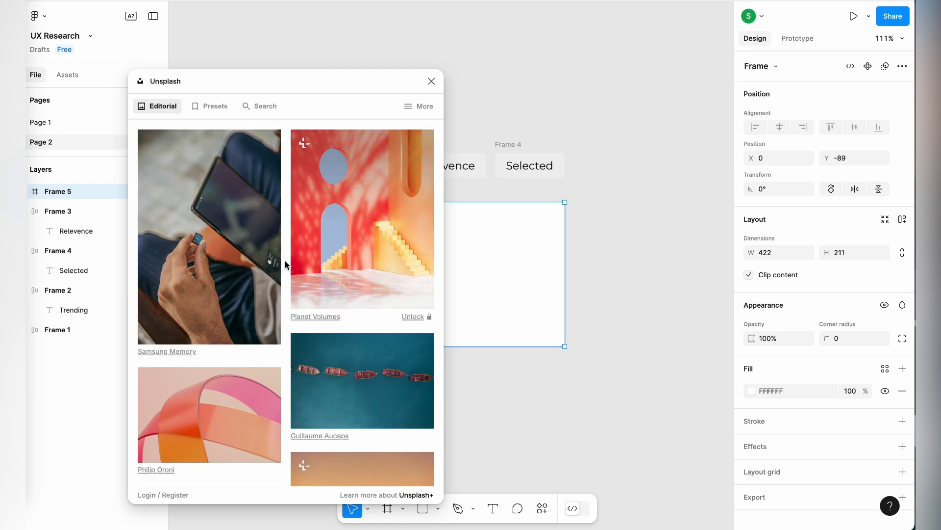
{"action": "left_click", "coordinate": [381, 387]}
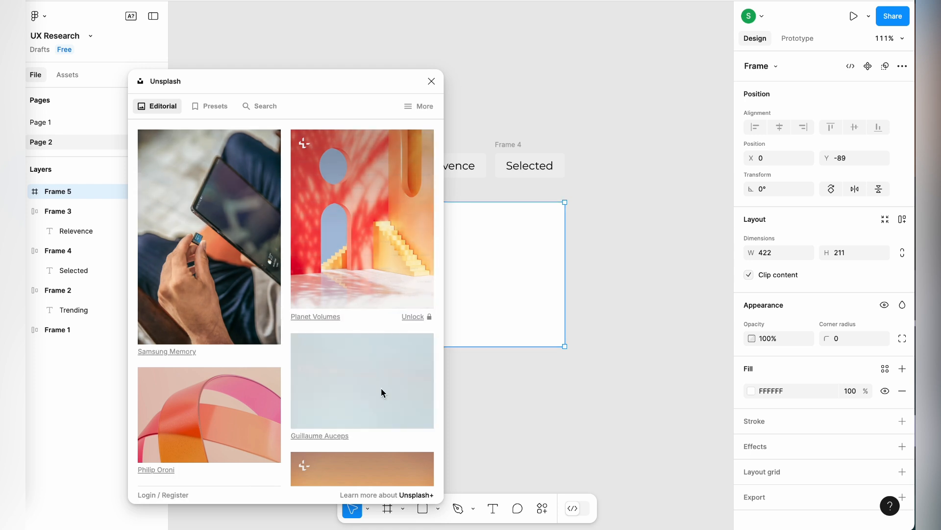
{"action": "left_click", "coordinate": [617, 255]}
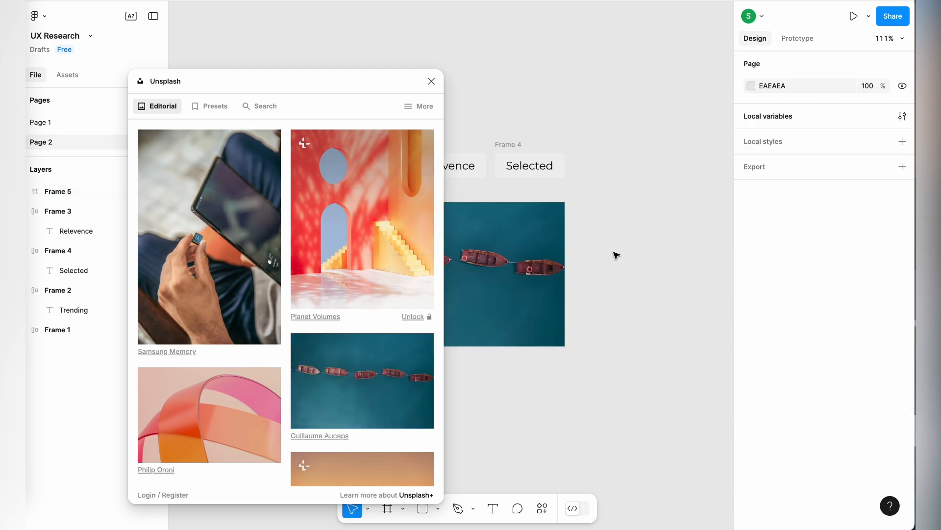
{"action": "left_click", "coordinate": [431, 81]}
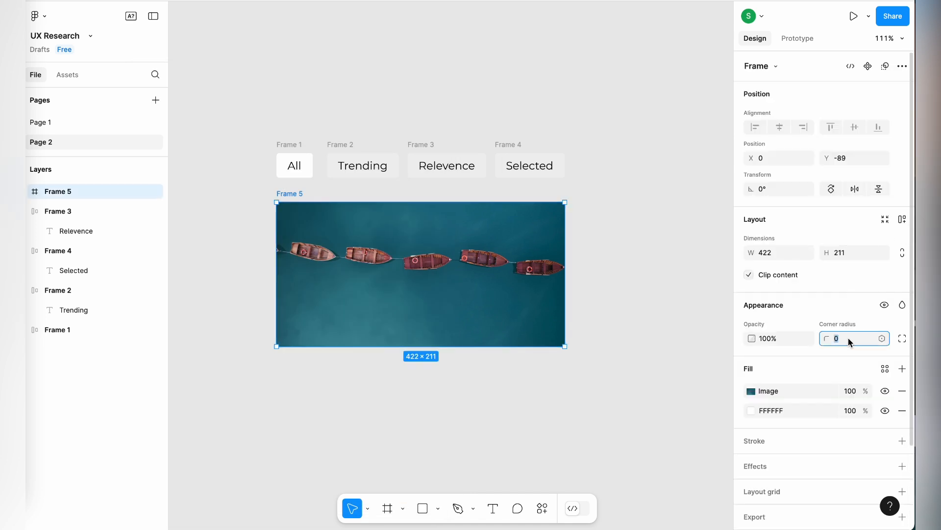
- Set the boat image frame's corner radius to 4
{"action": "type", "text": "4"}
{"action": "key", "text": "Return"}
{"action": "left_click", "coordinate": [661, 333]}
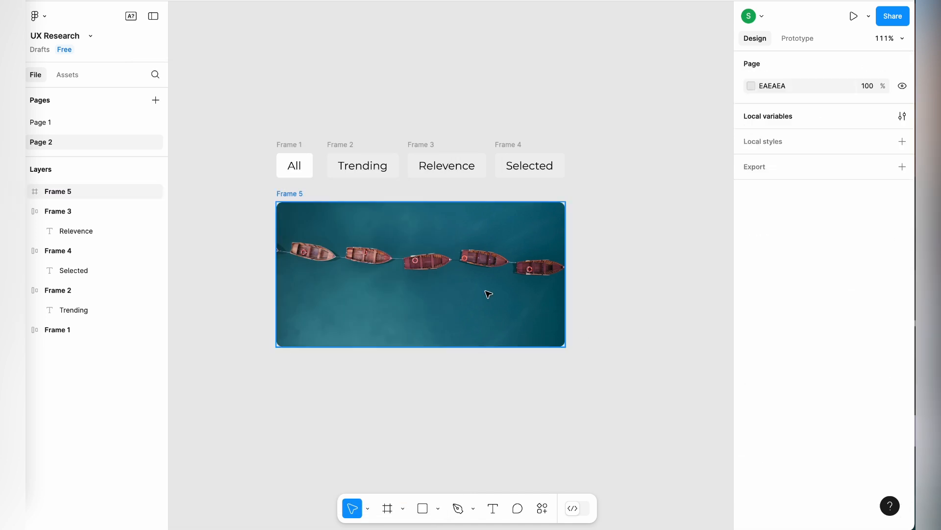
{"action": "left_click", "coordinate": [469, 292]}
{"action": "left_click", "coordinate": [615, 233]}
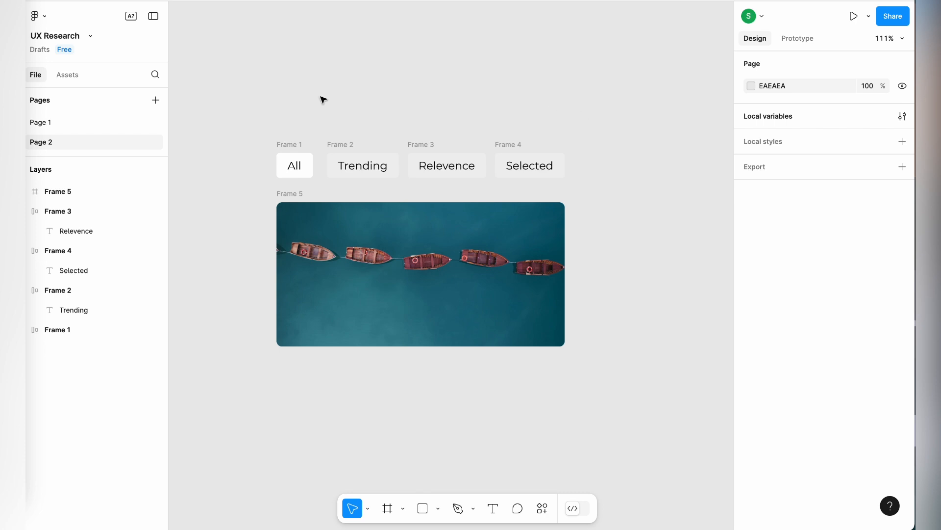
- Wrap the four tabs "All", "Trending", "Relevence" and "Selected" together in one frame
{"action": "left_click_drag", "start_coordinate": [231, 129], "coordinate": [582, 194]}
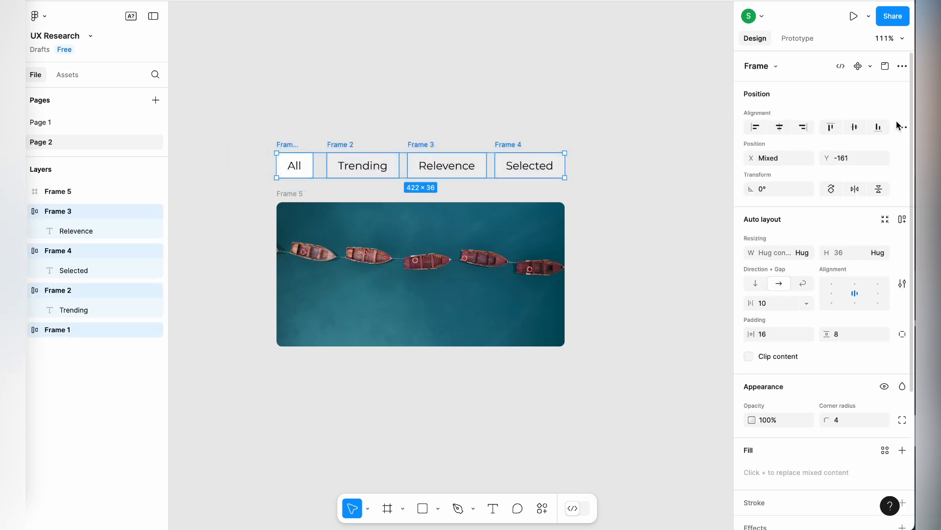
{"action": "right_click", "coordinate": [514, 169]}
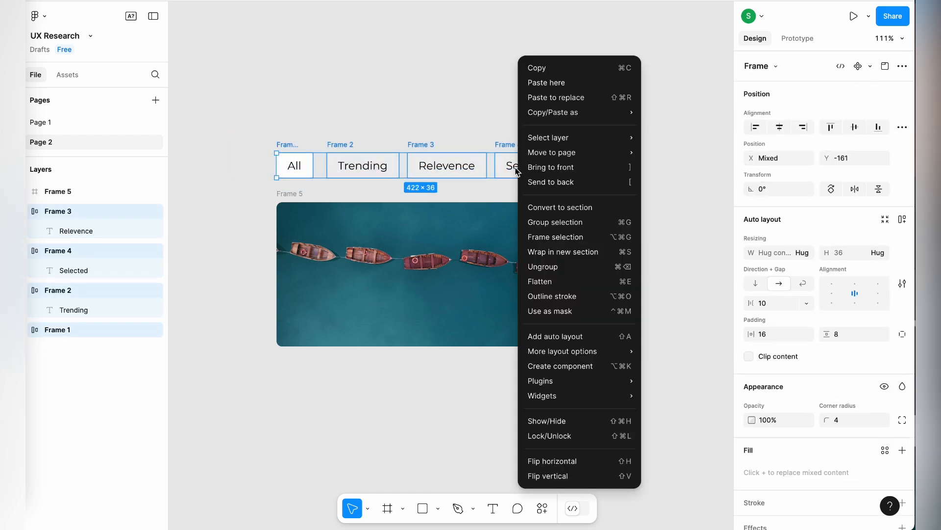
{"action": "left_click", "coordinate": [550, 236]}
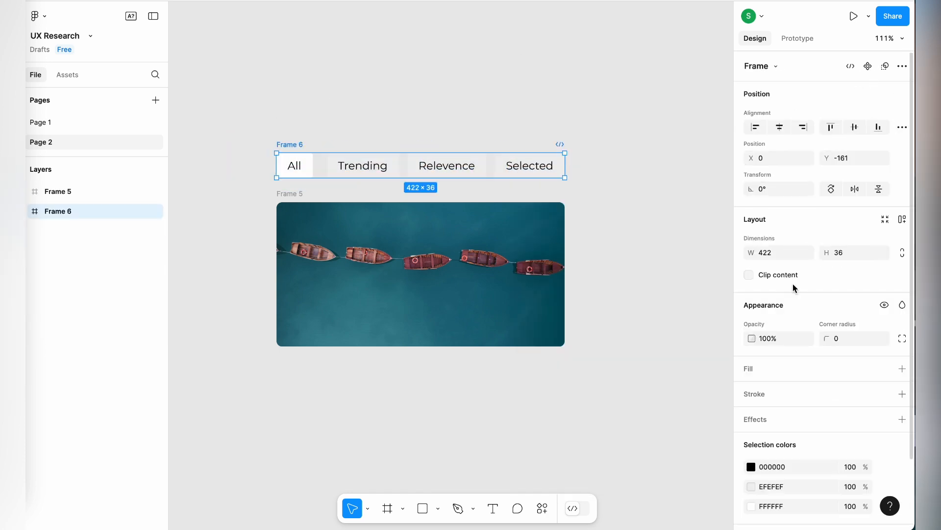
- Apply horizontal auto layout to the frame holding the four tabs, with a gap of 8 and horizontal and vertical padding of 4
{"action": "left_click", "coordinate": [902, 220]}
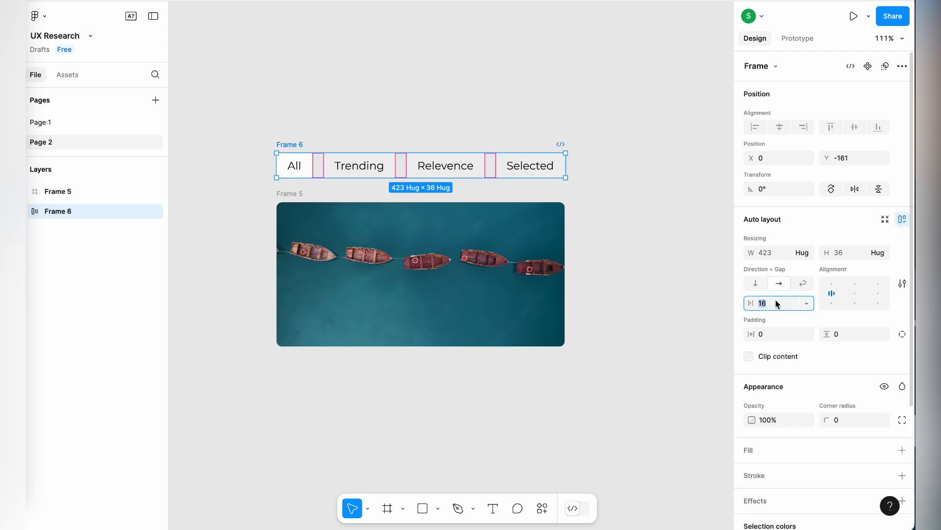
{"action": "type", "text": "8"}
{"action": "left_click", "coordinate": [774, 334]}
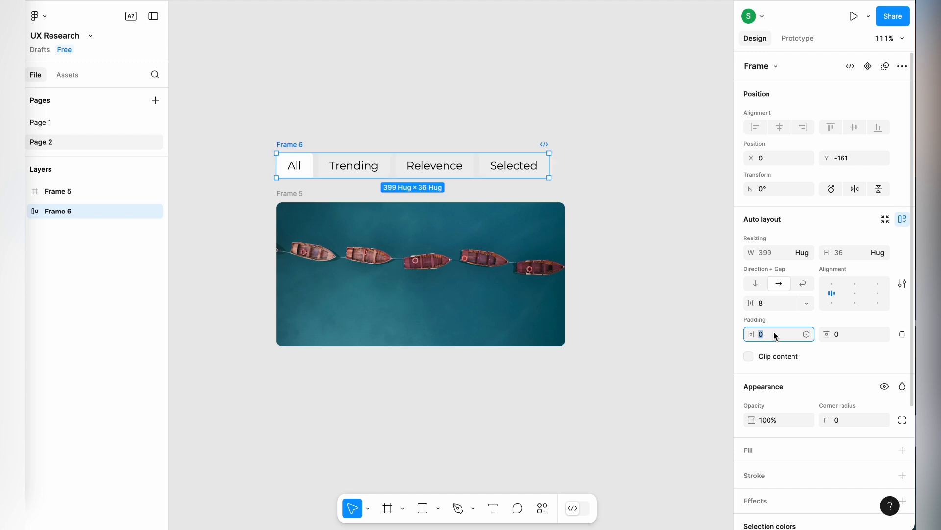
{"action": "type", "text": "4"}
{"action": "left_click", "coordinate": [849, 334]}
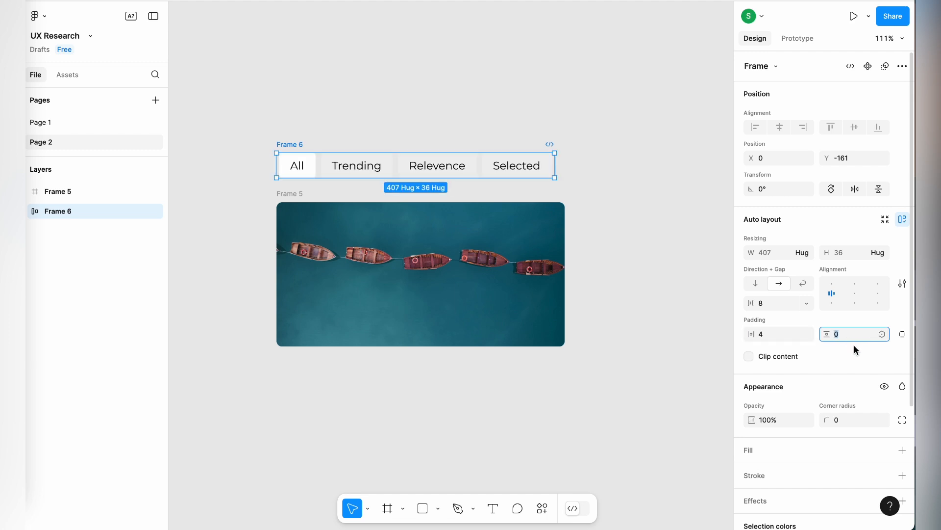
{"action": "type", "text": "4"}
{"action": "left_click", "coordinate": [670, 313]}
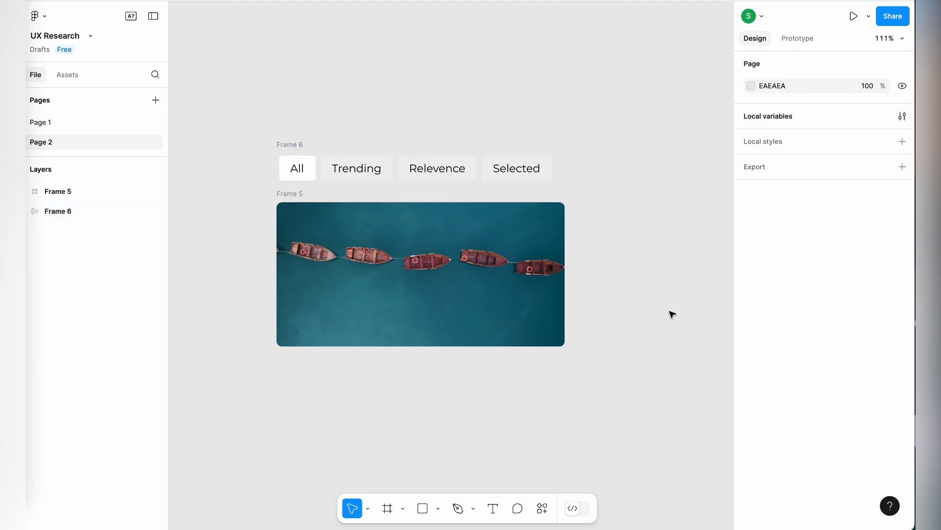
{"action": "left_click", "coordinate": [285, 147]}
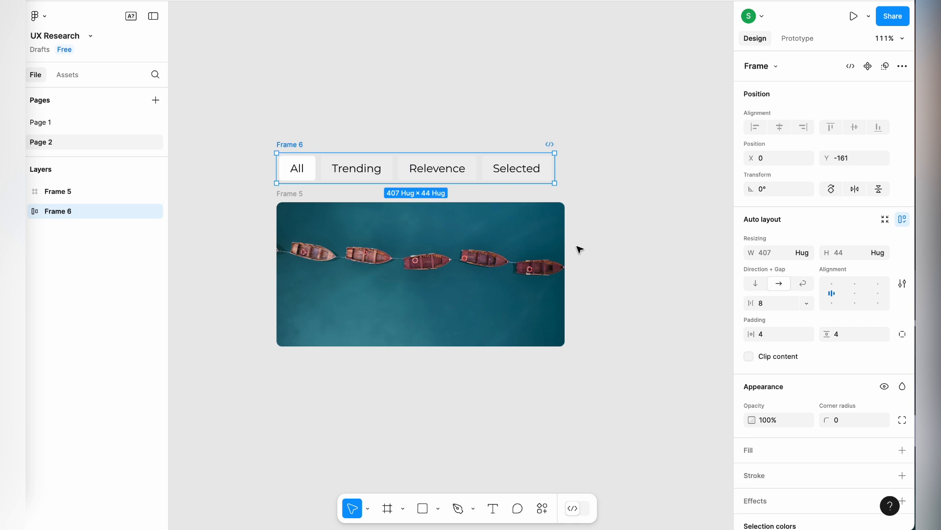
{"action": "left_click", "coordinate": [808, 253]}
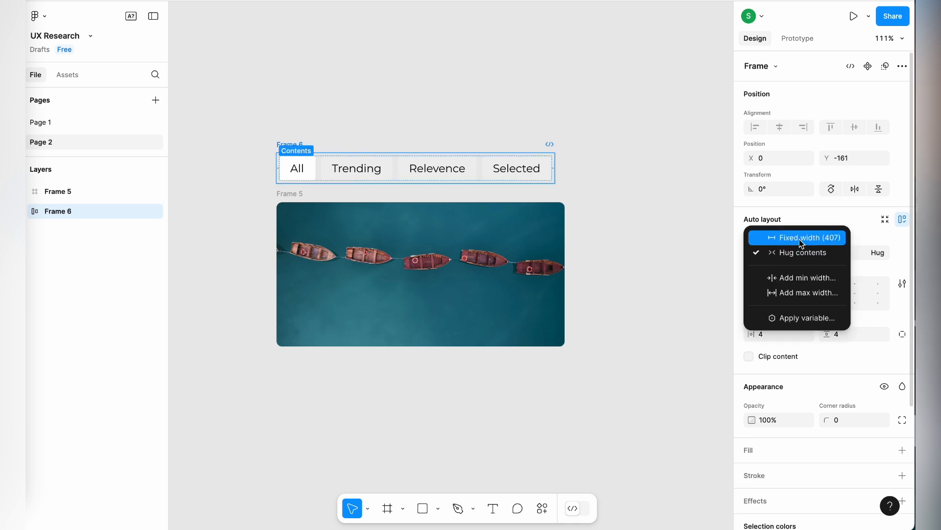
{"action": "key", "text": "Escape"}
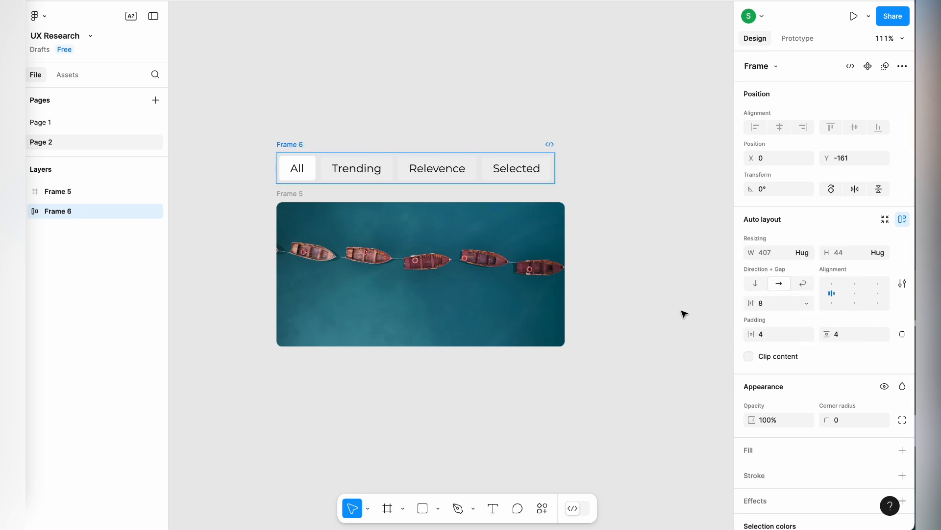
{"action": "key", "text": "Escape"}
{"action": "scroll", "coordinate": [683, 313], "scroll_direction": "down", "scroll_amount": 3, "text": "ctrl"}
{"action": "scroll", "coordinate": [589, 284], "scroll_direction": "right", "scroll_amount": 1}
{"action": "scroll", "coordinate": [589, 284], "scroll_direction": "down", "scroll_amount": 1}
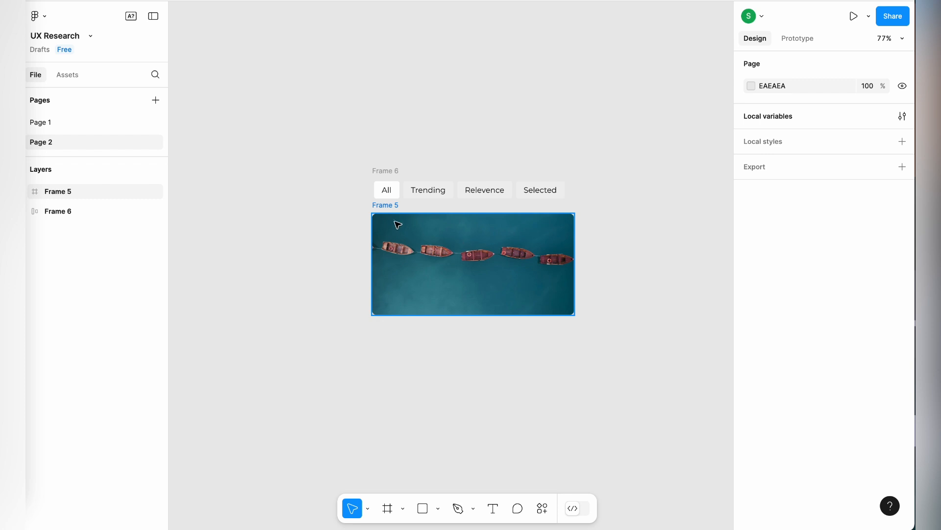
{"action": "scroll", "coordinate": [398, 225], "scroll_direction": "up", "scroll_amount": 3, "text": "ctrl"}
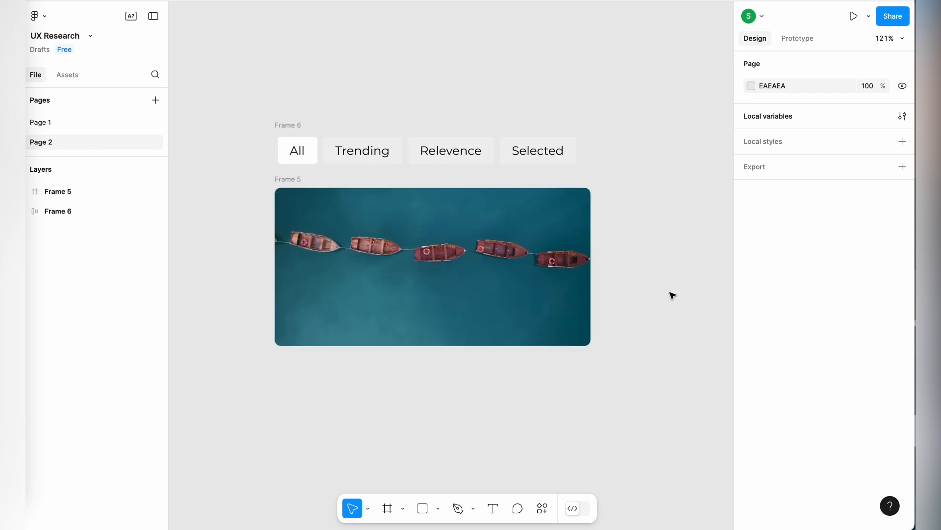
{"action": "left_click_drag", "start_coordinate": [670, 344], "coordinate": [273, 27]}
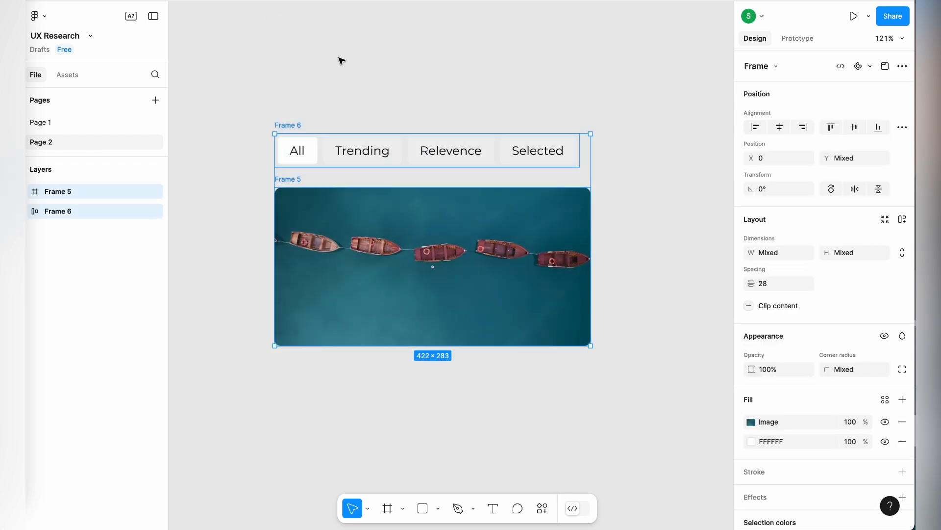
{"action": "key", "text": "Escape"}
- Add the text "Header 01" just below the boat image, near its left edge
{"action": "scroll", "coordinate": [573, 237], "scroll_direction": "down", "scroll_amount": 2}
{"action": "scroll", "coordinate": [573, 236], "scroll_direction": "right", "scroll_amount": 1}
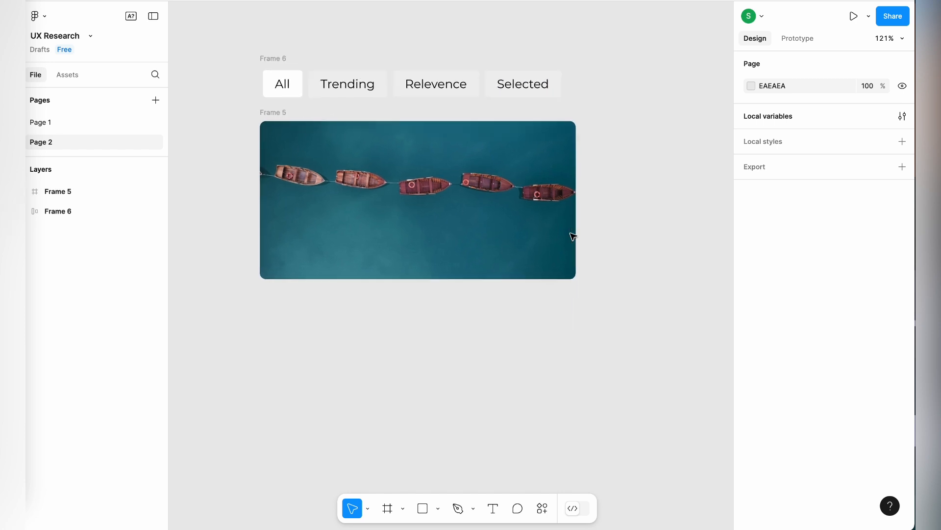
{"action": "scroll", "coordinate": [572, 236], "scroll_direction": "down", "scroll_amount": 1}
{"action": "scroll", "coordinate": [573, 236], "scroll_direction": "left", "scroll_amount": 1}
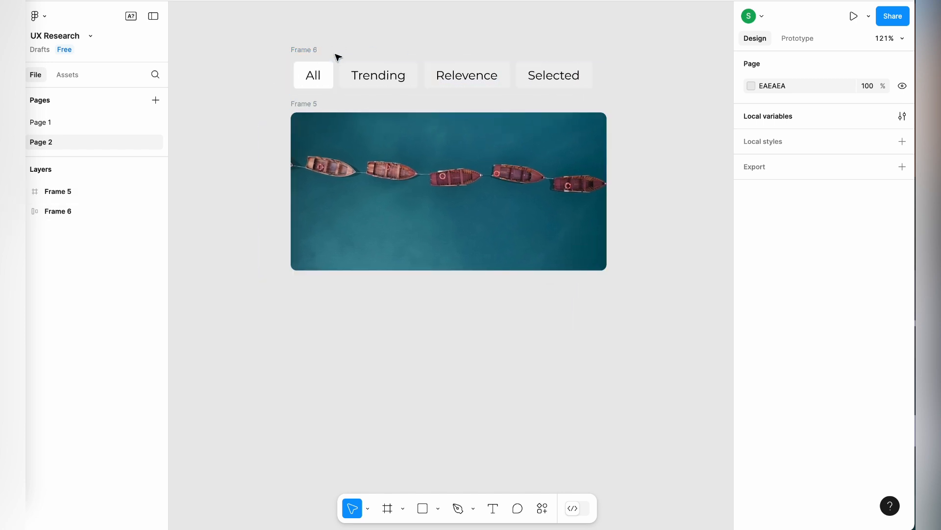
{"action": "scroll", "coordinate": [355, 193], "scroll_direction": "down", "scroll_amount": 1}
{"action": "scroll", "coordinate": [355, 193], "scroll_direction": "left", "scroll_amount": 1}
{"action": "left_click", "coordinate": [493, 508]}
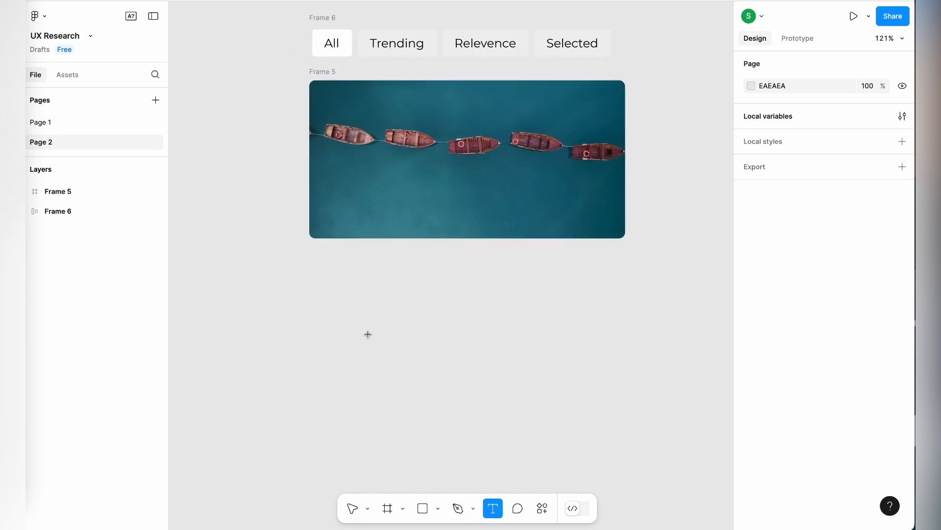
{"action": "left_click", "coordinate": [319, 264]}
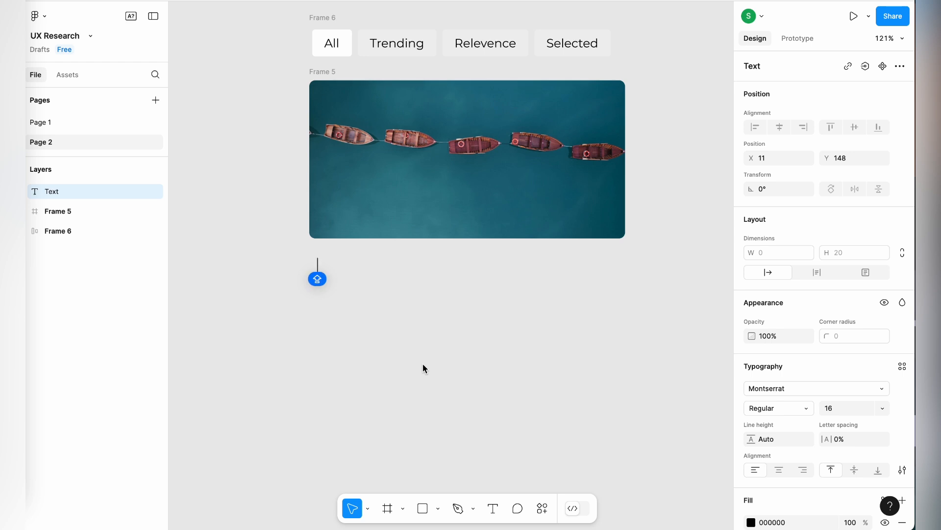
{"action": "type", "text": "Header"}
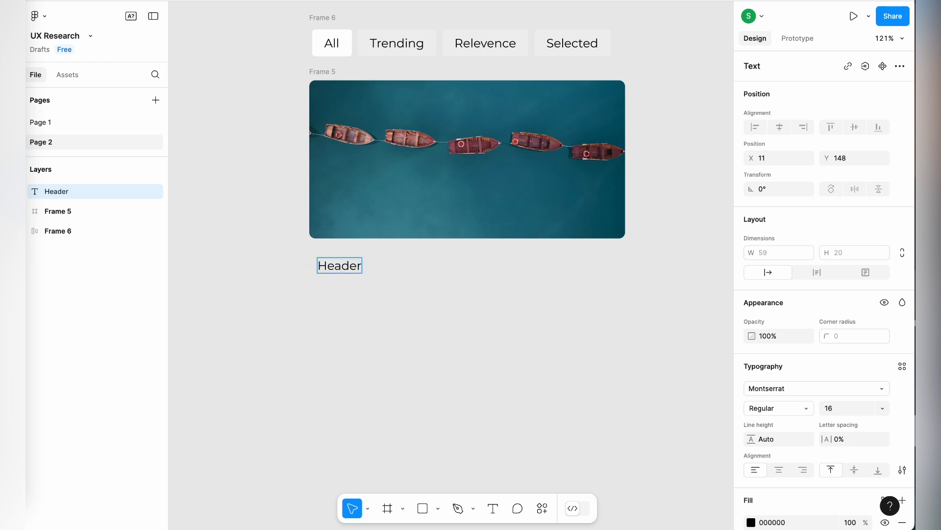
{"action": "type", "text": " 01"}
{"action": "key", "text": "Escape"}
- Set the font weight of the "Header 01" text to SemiBold
{"action": "left_click", "coordinate": [776, 408]}
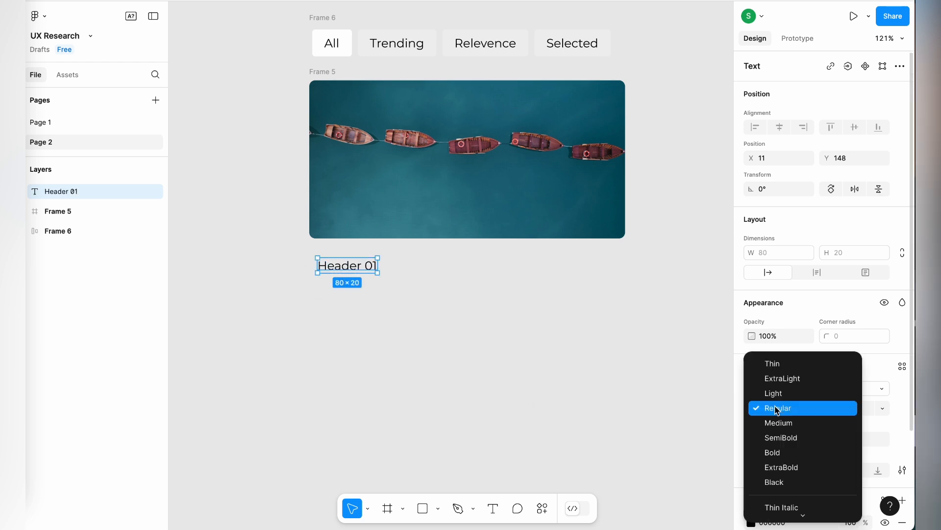
{"action": "left_click", "coordinate": [784, 436]}
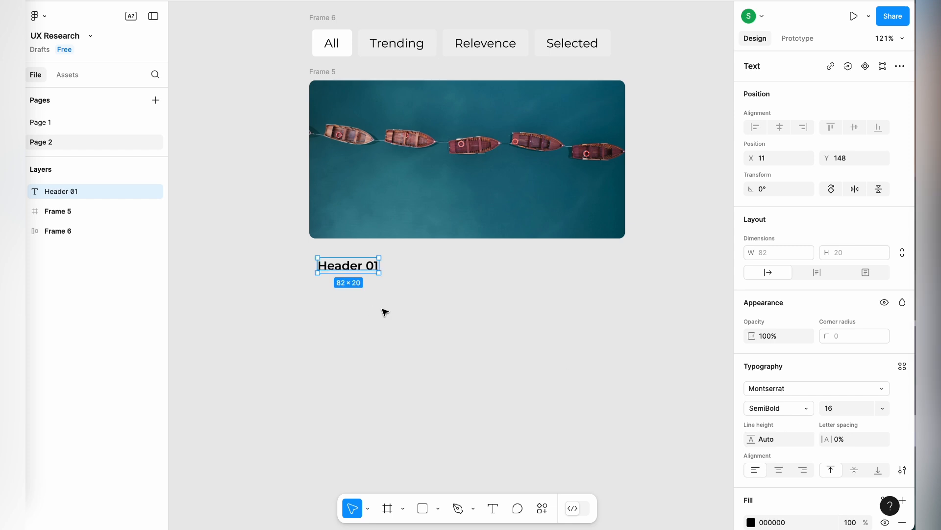
{"action": "left_click", "coordinate": [368, 296]}
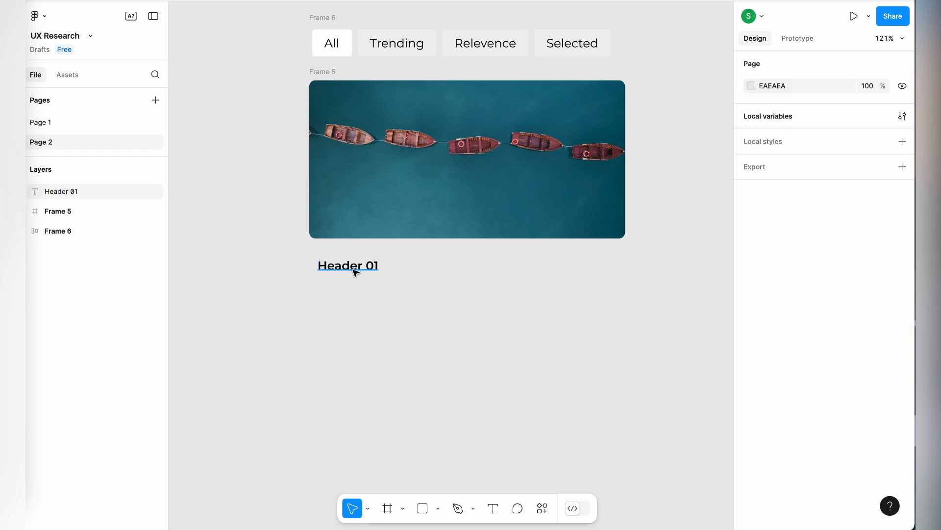
- Copy the "Header 01" text directly below itself and change the copy's text to "Loreum Ipsum"
{"action": "left_click", "coordinate": [355, 272]}
{"action": "left_click_drag", "start_coordinate": [345, 269], "coordinate": [342, 303]}
{"action": "double_click", "coordinate": [342, 303]}
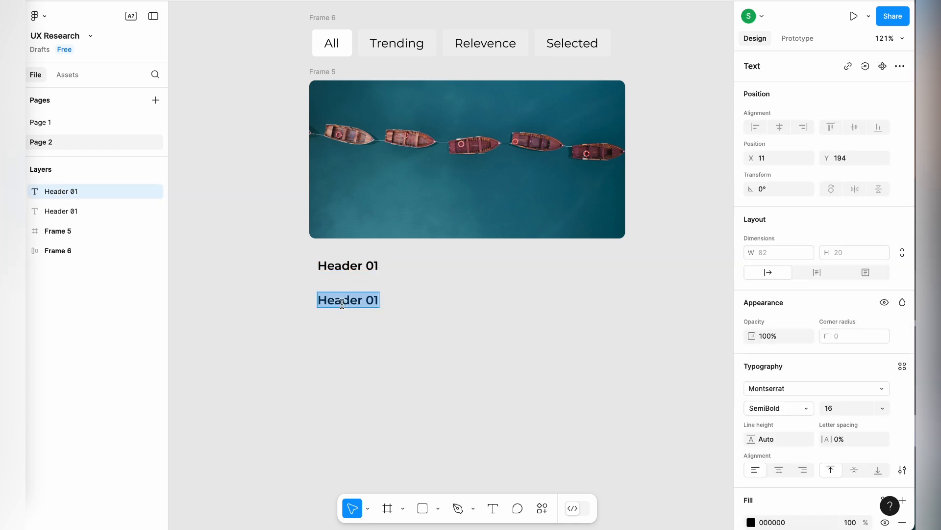
{"action": "type", "text": "Lore"}
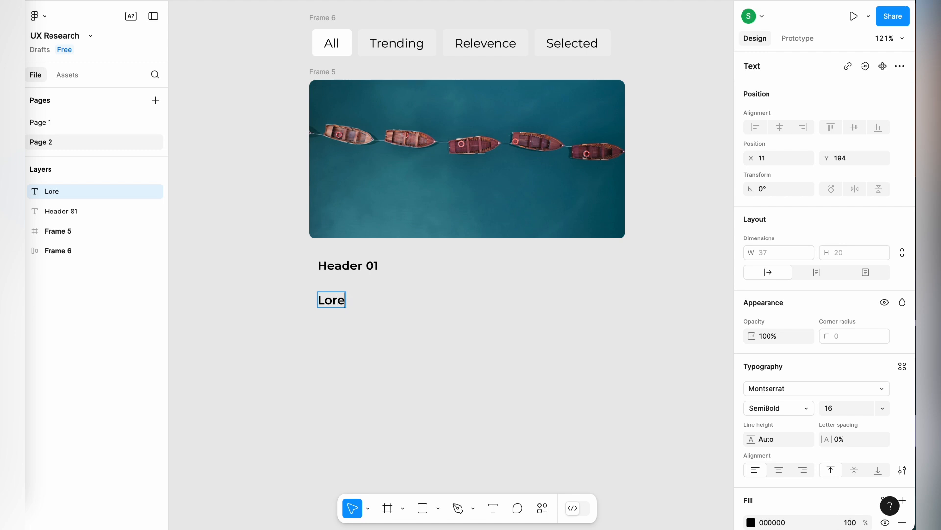
{"action": "type", "text": "um Ipsum"}
{"action": "key", "text": "Caps_Lock"}
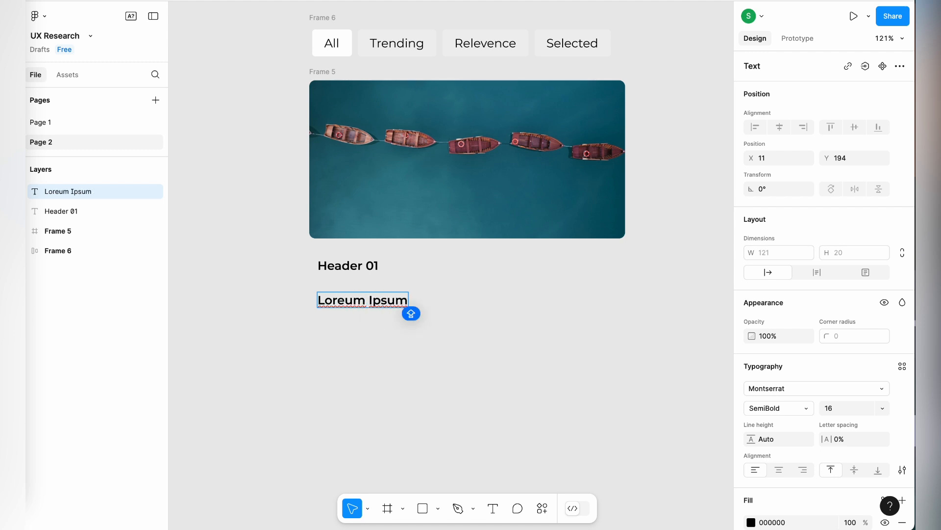
- Extend the body text by repeating "Loreum Ipsum" across three lines, ending with "..."
{"action": "double_click", "coordinate": [339, 299]}
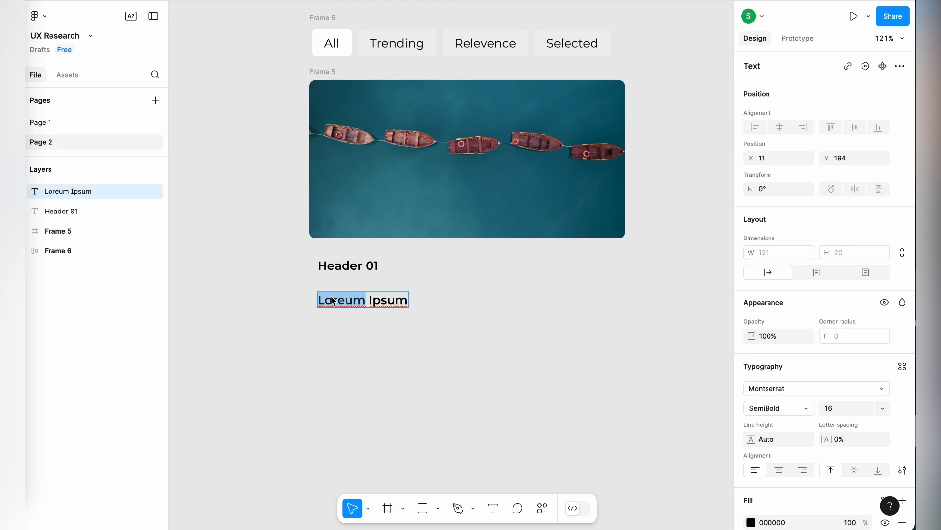
{"action": "key", "text": "Escape"}
{"action": "double_click", "coordinate": [340, 304]}
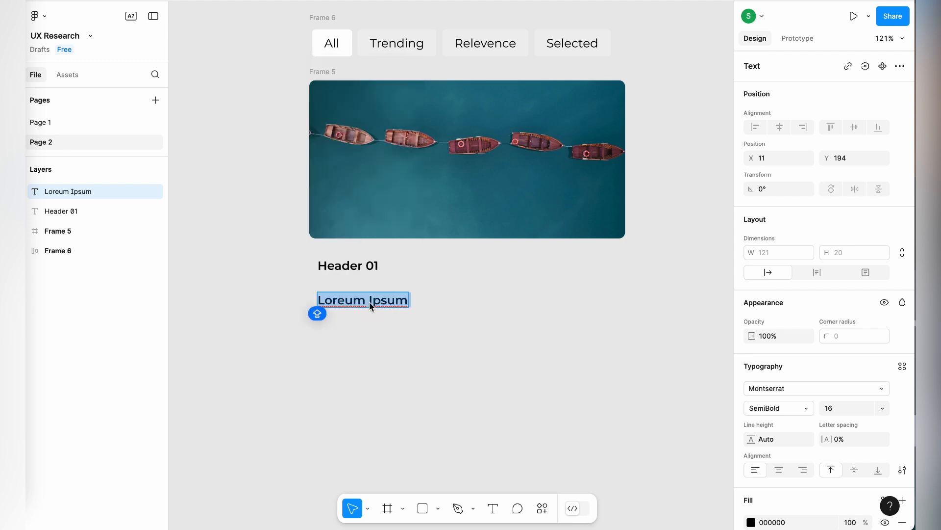
{"action": "left_click", "coordinate": [405, 300]}
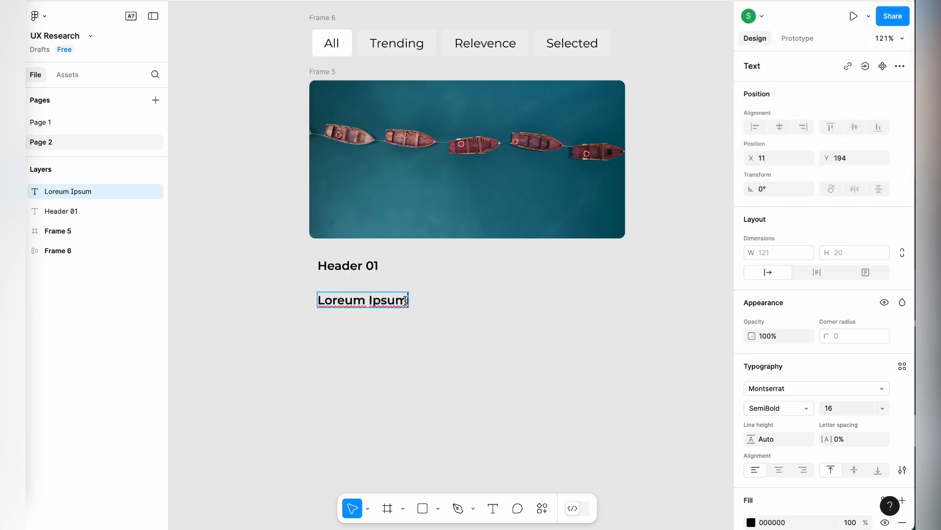
{"action": "key", "text": "Escape"}
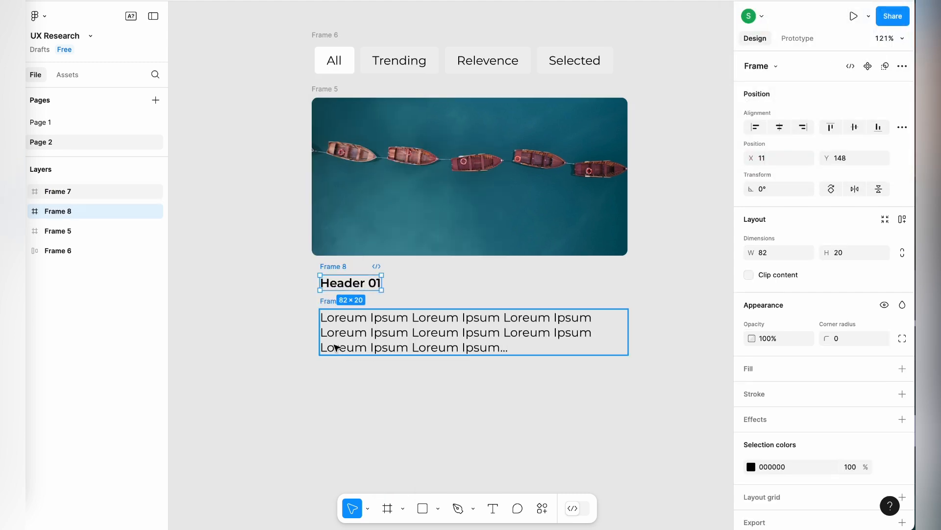
- Combine the "Header 01" frame and the body text frame in one vertical auto layout frame
{"action": "left_click", "coordinate": [335, 346]}
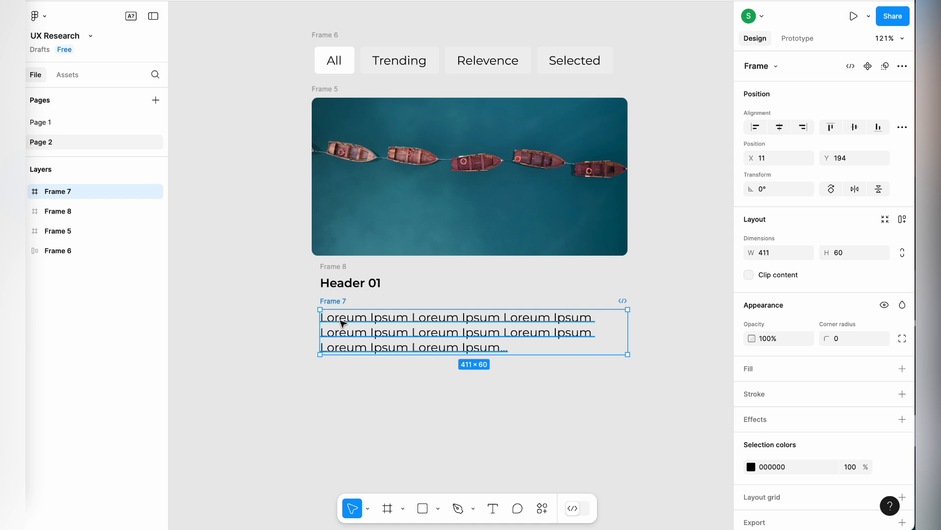
{"action": "left_click", "coordinate": [354, 281], "text": "shift"}
{"action": "left_click", "coordinate": [902, 219]}
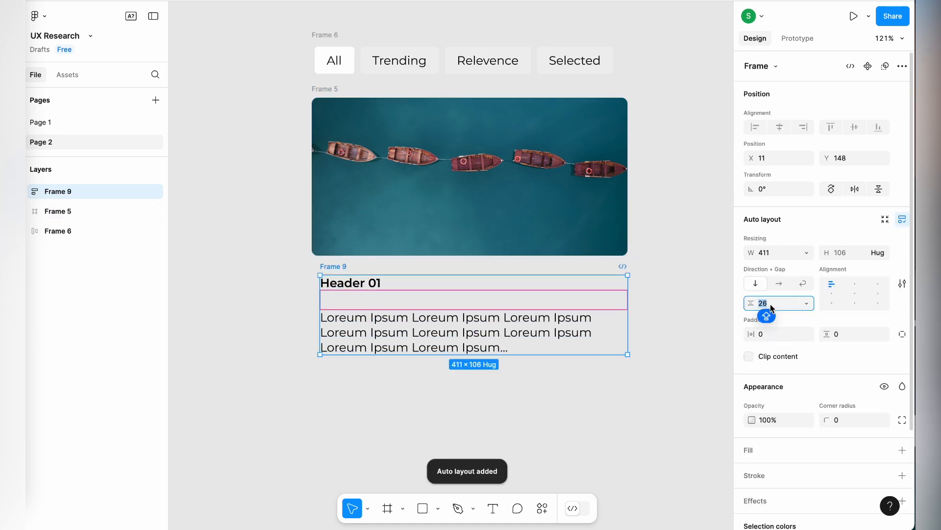
{"action": "left_click", "coordinate": [727, 328]}
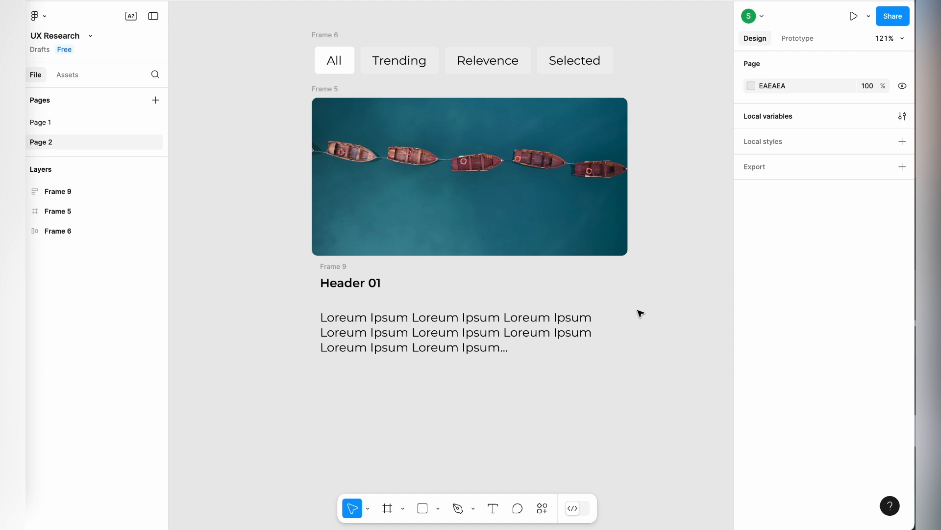
- Try narrowing the auto layout frame that holds the header and body text, and undo the resize
{"action": "left_click", "coordinate": [337, 270]}
{"action": "left_click_drag", "start_coordinate": [628, 320], "coordinate": [517, 319]}
{"action": "key", "text": "ctrl+z"}
- Set the horizontal resizing of the body text frame to Fill container
{"action": "left_click", "coordinate": [616, 330]}
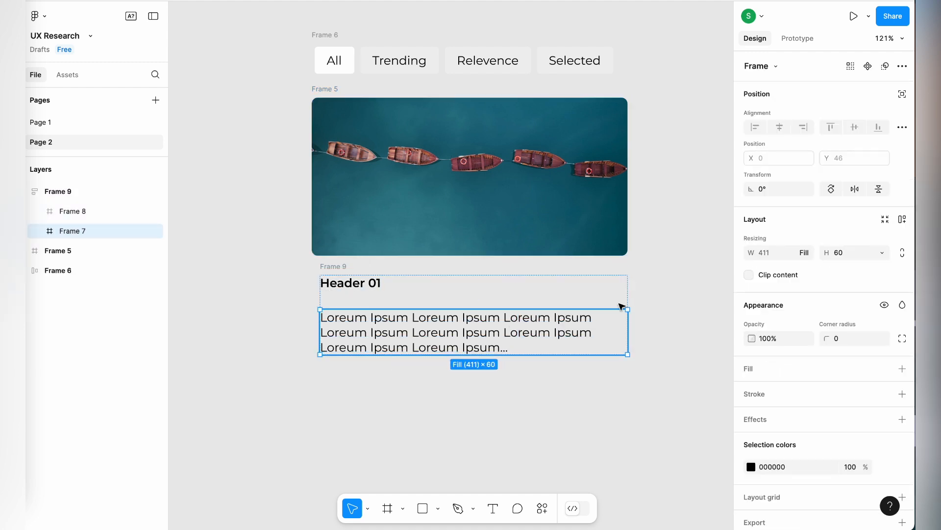
{"action": "left_click", "coordinate": [806, 253]}
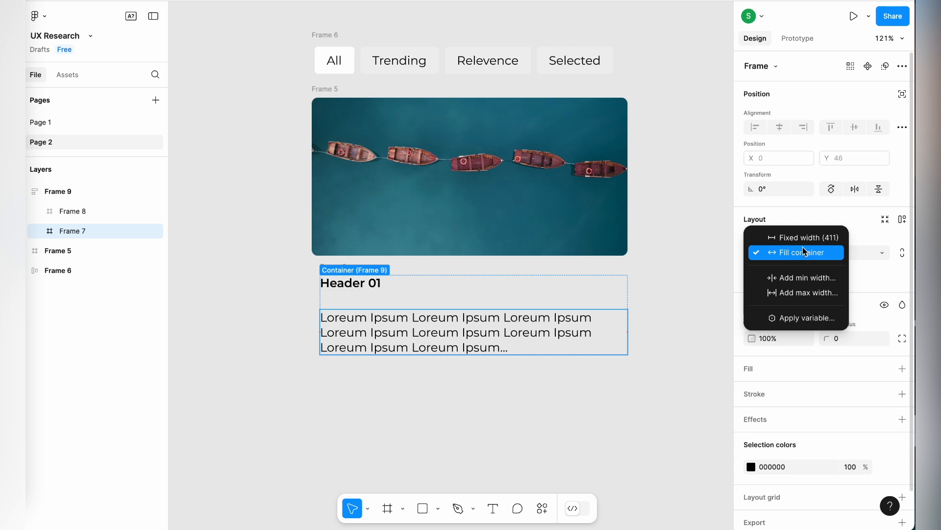
{"action": "left_click", "coordinate": [804, 252]}
{"action": "left_click", "coordinate": [723, 294]}
- Test narrowing the header and body text frame to a width of about 213, and undo it
{"action": "left_click", "coordinate": [341, 272]}
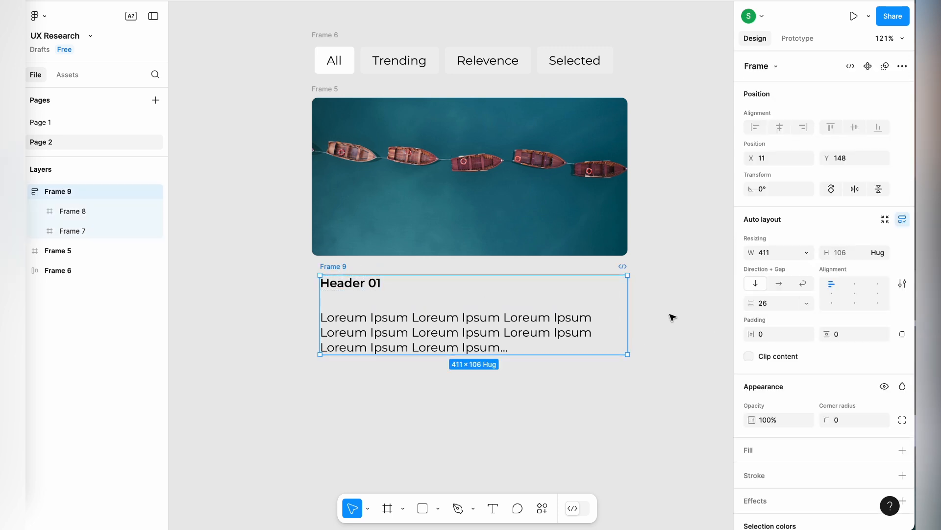
{"action": "left_click_drag", "start_coordinate": [628, 310], "coordinate": [480, 321]}
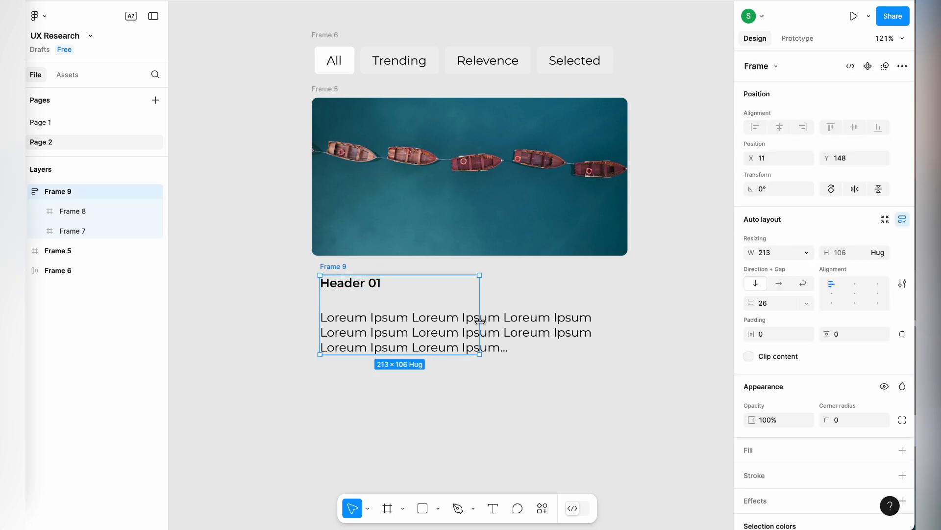
{"action": "key", "text": "ctrl+z"}
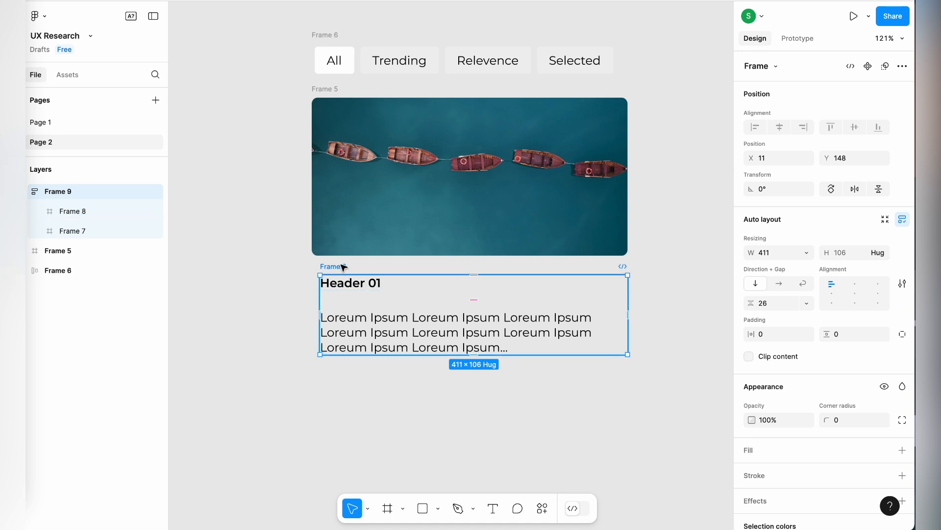
{"action": "left_click", "coordinate": [884, 253]}
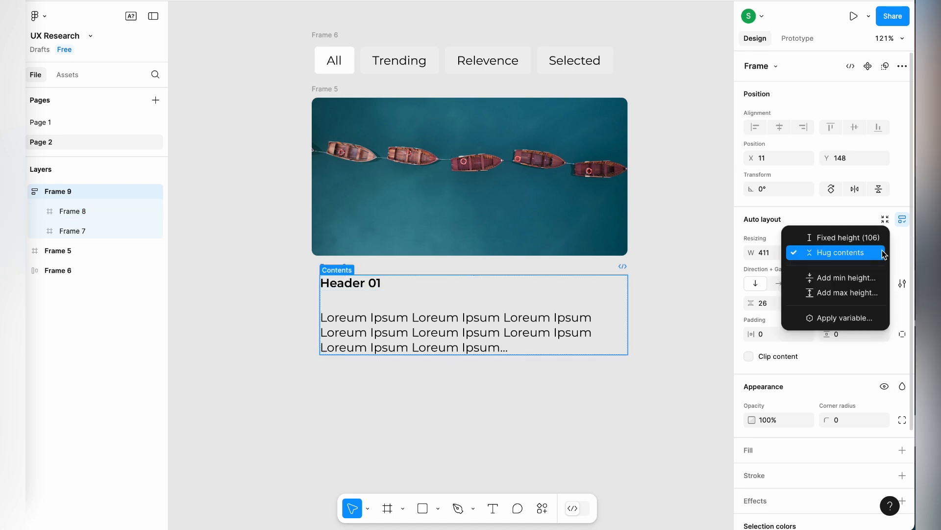
{"action": "left_click", "coordinate": [499, 421]}
{"action": "scroll", "coordinate": [441, 402], "scroll_direction": "up", "scroll_amount": 1}
{"action": "scroll", "coordinate": [441, 402], "scroll_direction": "right", "scroll_amount": 1}
{"action": "left_click", "coordinate": [399, 418]}
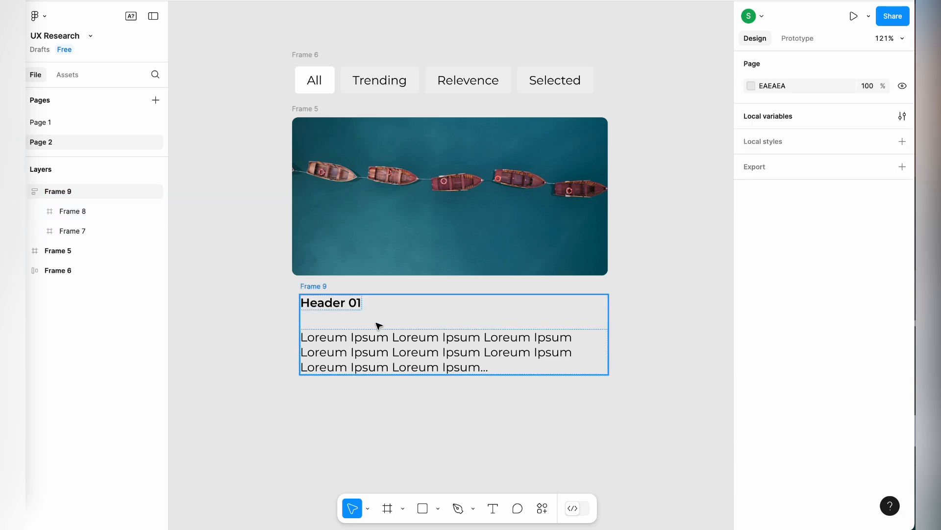
- Set the horizontal resizing of the body text frame to Fixed width
{"action": "left_click", "coordinate": [380, 352]}
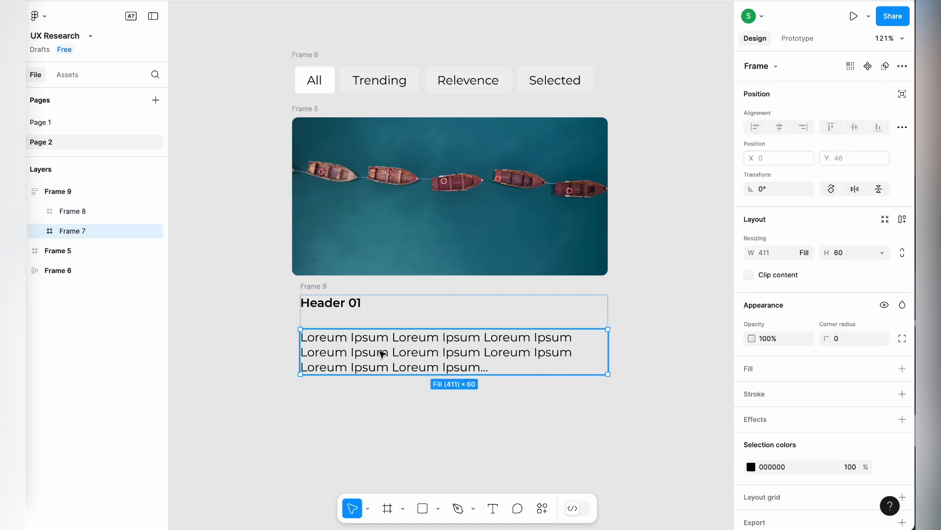
{"action": "left_click", "coordinate": [805, 252]}
{"action": "left_click", "coordinate": [807, 237]}
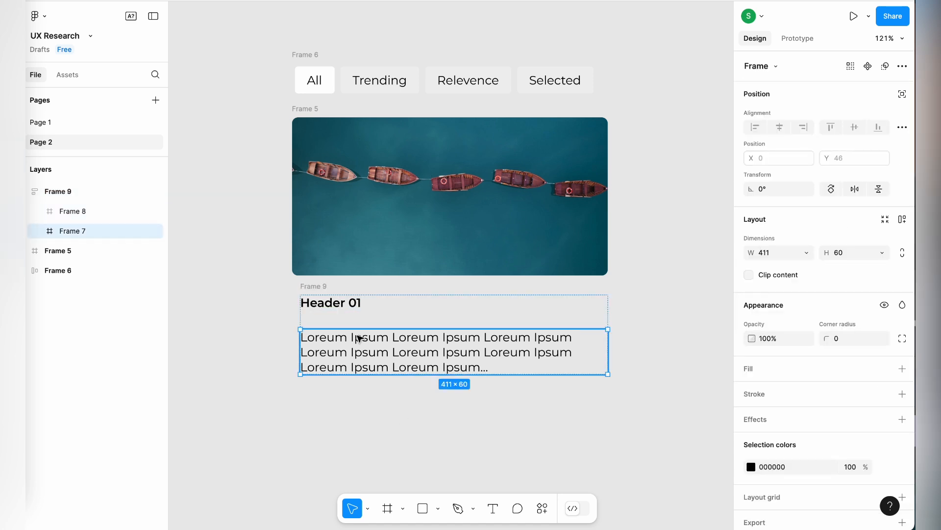
- Test narrowing the header and body text frame with the fixed-width body text, and undo the resize
{"action": "left_click", "coordinate": [308, 291]}
{"action": "left_click_drag", "start_coordinate": [608, 331], "coordinate": [492, 330]}
{"action": "key", "text": "ctrl+z"}
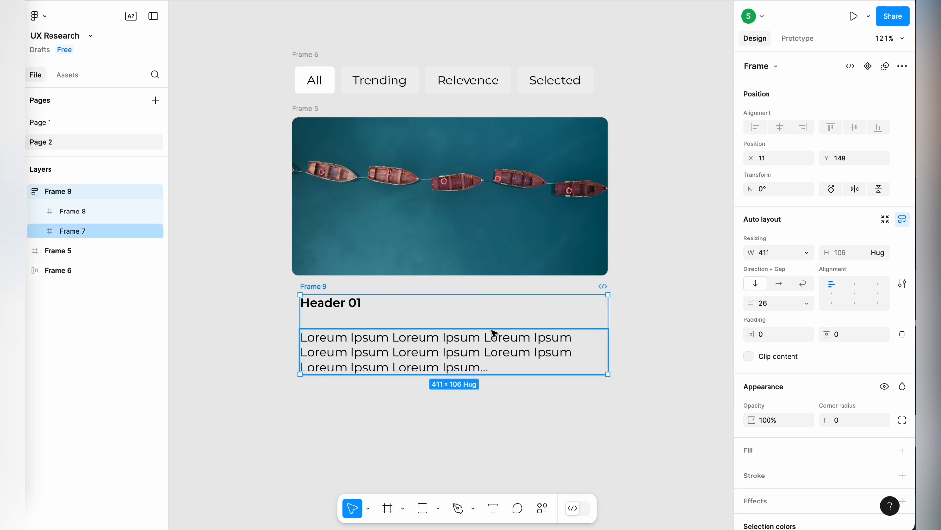
{"action": "left_click", "coordinate": [353, 431]}
{"action": "left_click", "coordinate": [348, 338]}
{"action": "left_click", "coordinate": [339, 303]}
{"action": "left_click", "coordinate": [361, 336]}
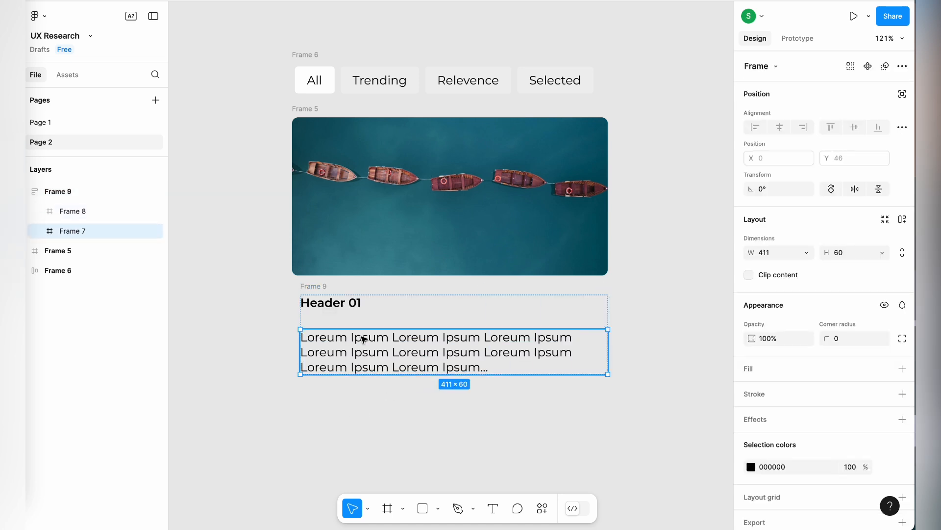
{"action": "left_click", "coordinate": [322, 298]}
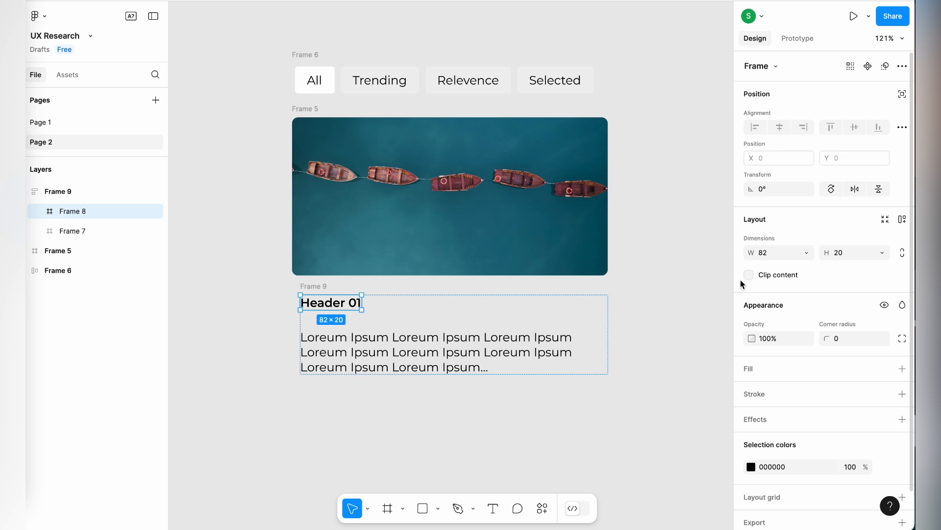
{"action": "left_click", "coordinate": [807, 255]}
- Wrap the filter tabs, the boat image and the header and body text frame in one new frame with vertical auto layout
{"action": "scroll", "coordinate": [314, 292], "scroll_direction": "down", "scroll_amount": 5}
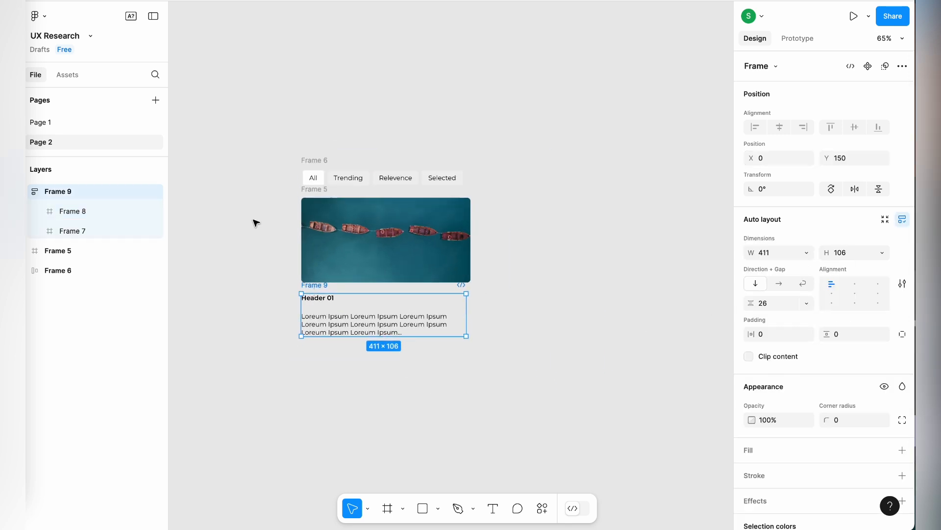
{"action": "left_click_drag", "start_coordinate": [274, 147], "coordinate": [521, 421]}
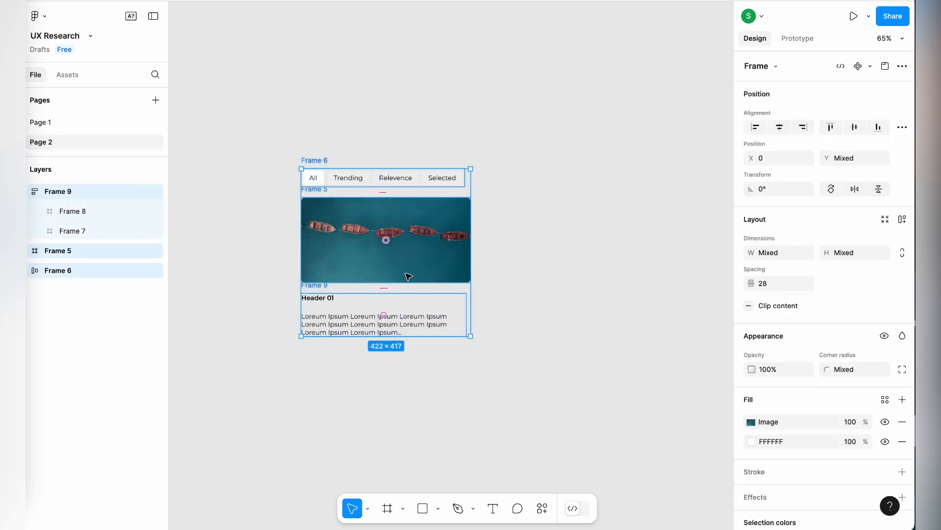
{"action": "right_click", "coordinate": [401, 271]}
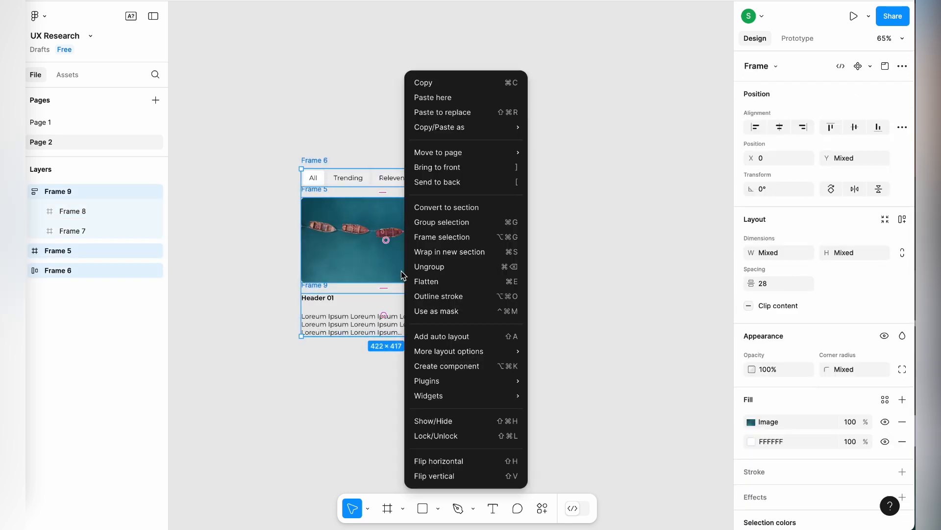
{"action": "left_click", "coordinate": [469, 240]}
{"action": "left_click", "coordinate": [903, 220]}
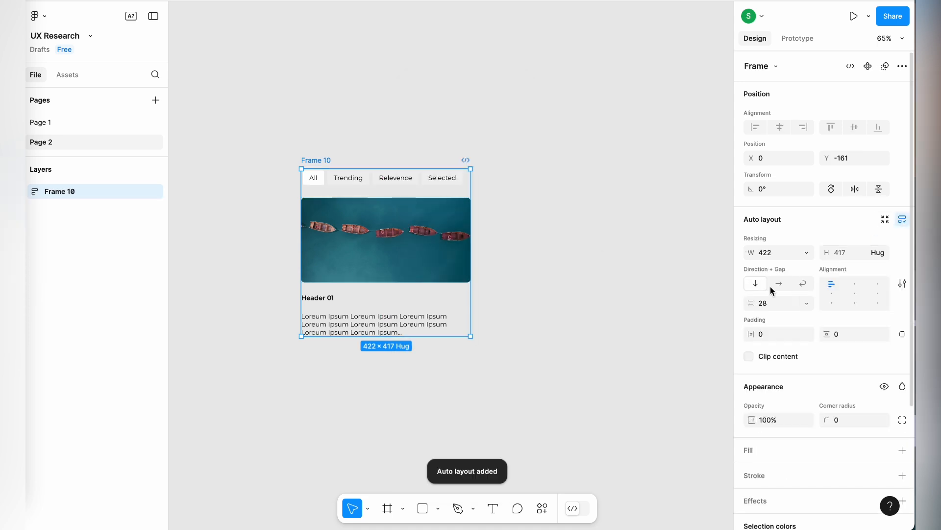
- Set the horizontal resizing of the filter tabs frame to Fill container
{"action": "scroll", "coordinate": [479, 271], "scroll_direction": "up", "scroll_amount": 5}
{"action": "scroll", "coordinate": [481, 273], "scroll_direction": "left", "scroll_amount": 2}
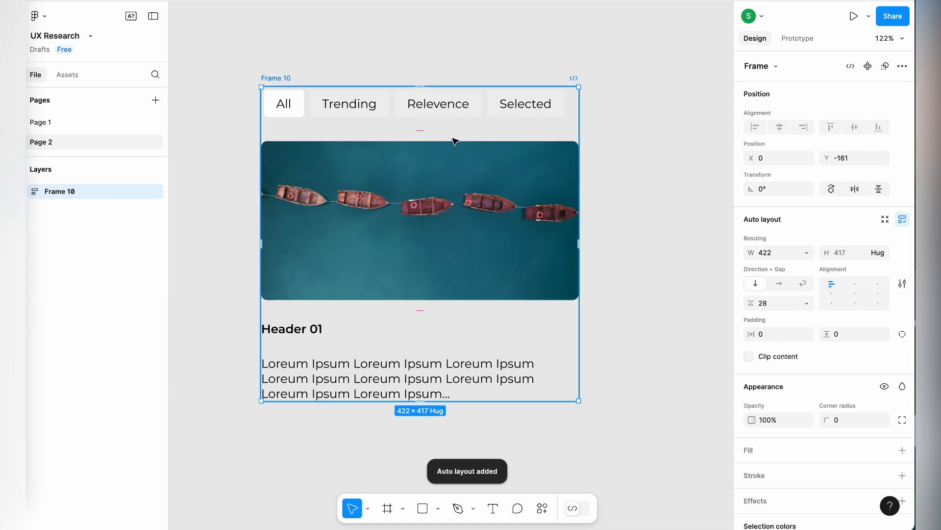
{"action": "left_click", "coordinate": [469, 106]}
{"action": "left_click", "coordinate": [802, 253]}
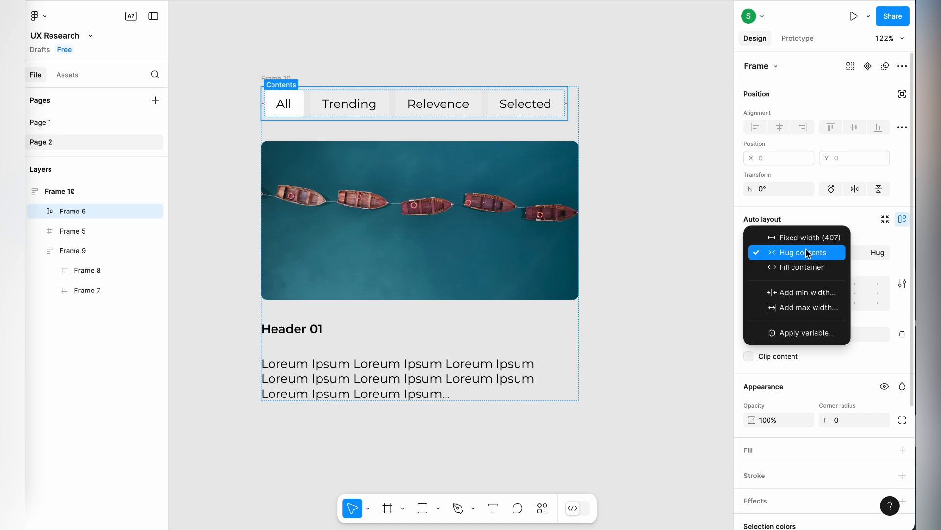
{"action": "left_click", "coordinate": [805, 265]}
{"action": "left_click", "coordinate": [699, 238]}
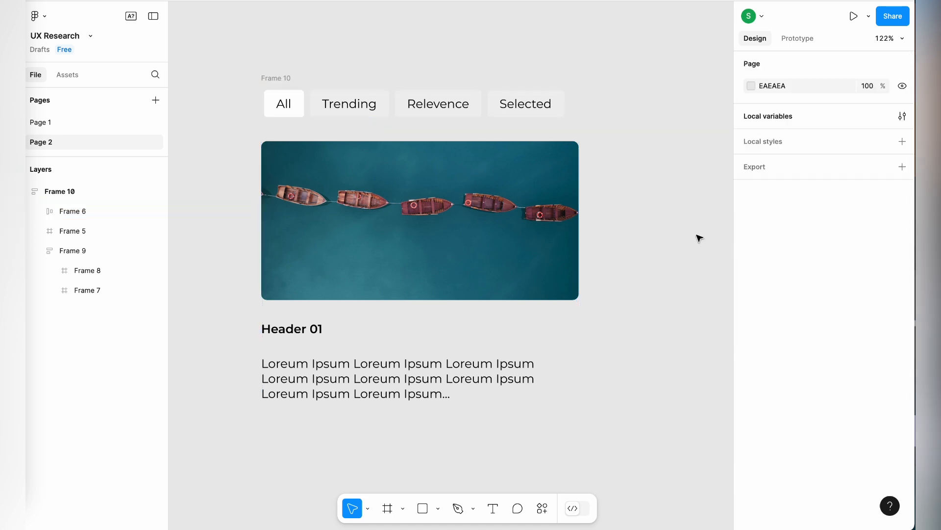
- Set the vertical gap between the items of the outer card frame to 24
{"action": "left_click", "coordinate": [281, 78]}
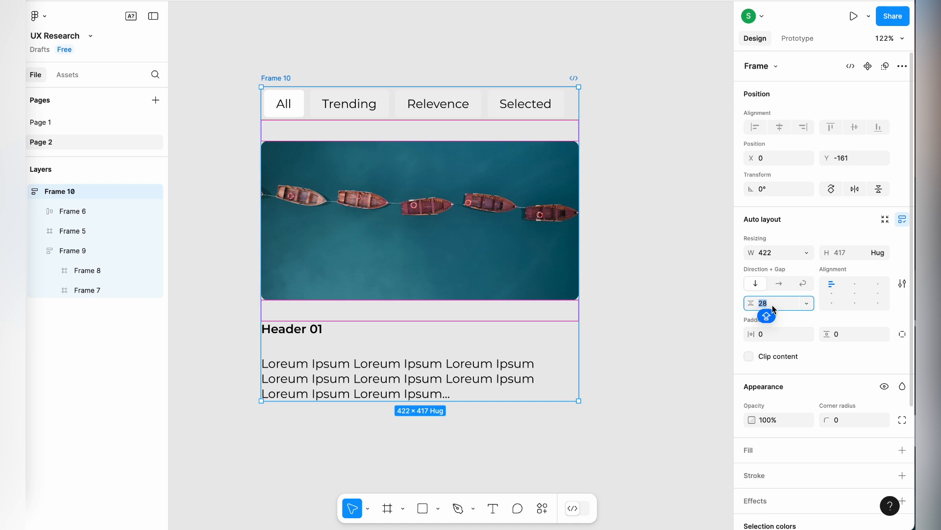
{"action": "type", "text": "24"}
{"action": "key", "text": "Return"}
{"action": "left_click", "coordinate": [637, 359]}
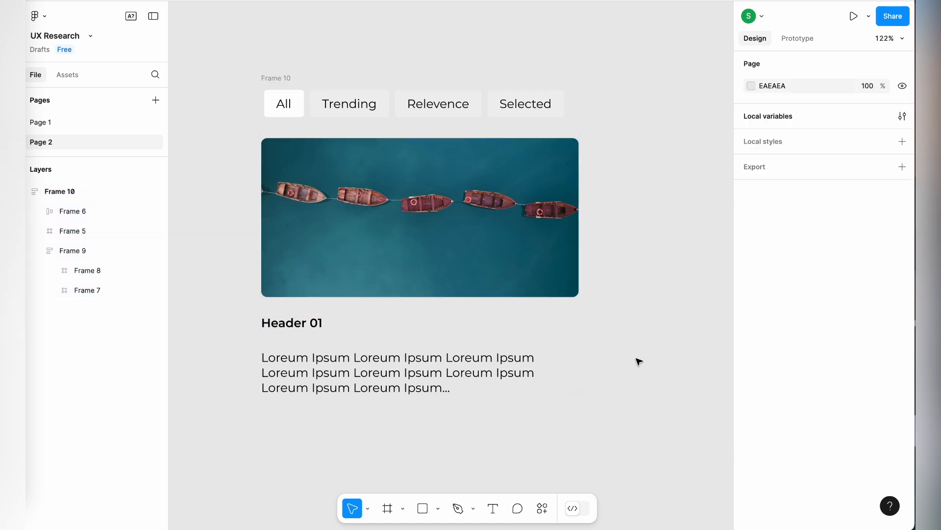
- Give the card frame a white FFFFFF fill, with horizontal padding of 16 and vertical padding of 24
{"action": "left_click", "coordinate": [278, 85]}
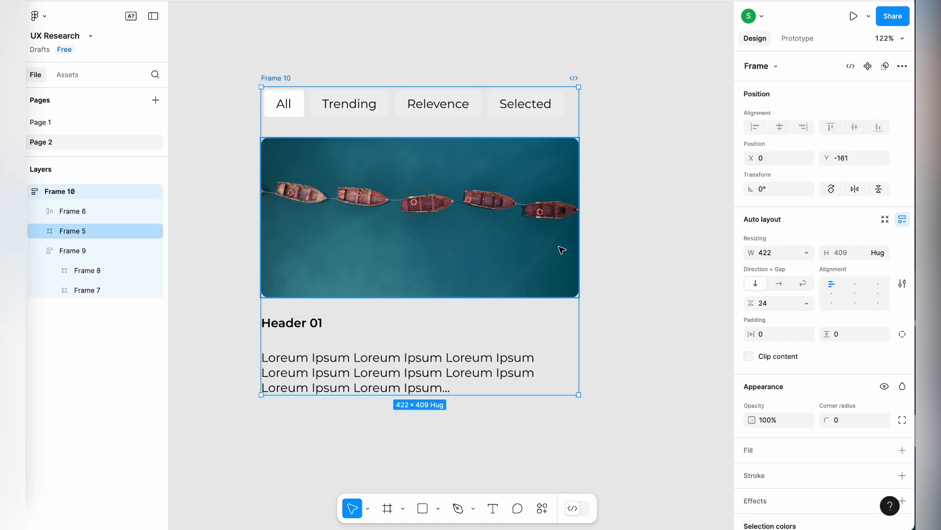
{"action": "left_click", "coordinate": [750, 451]}
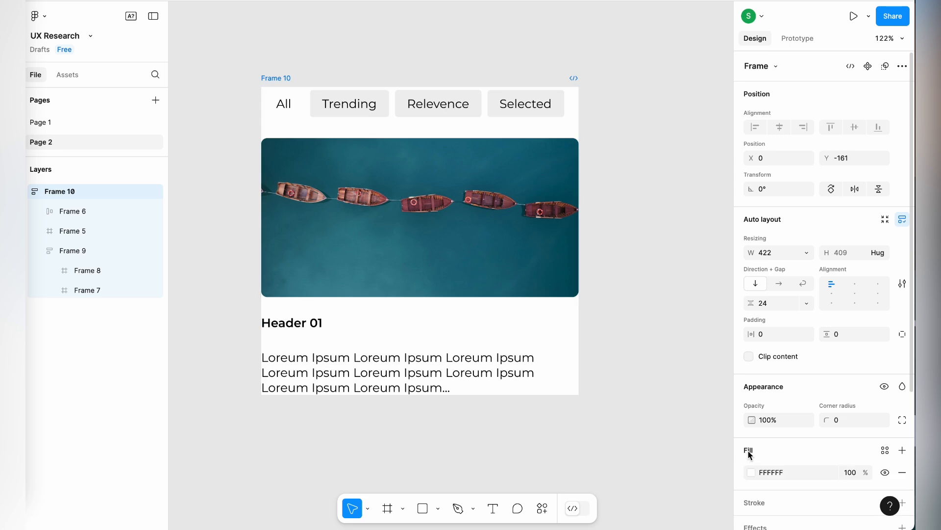
{"action": "left_click", "coordinate": [769, 331]}
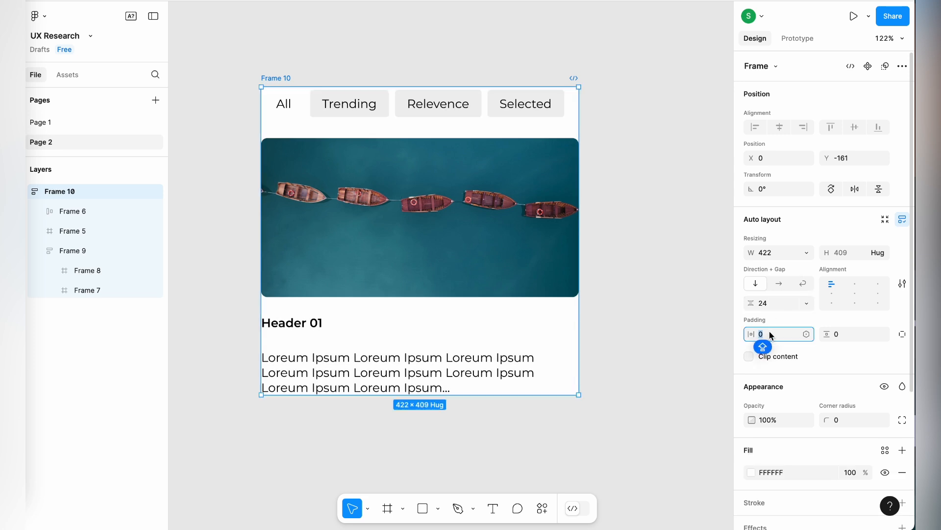
{"action": "type", "text": "16"}
{"action": "left_click", "coordinate": [843, 329]}
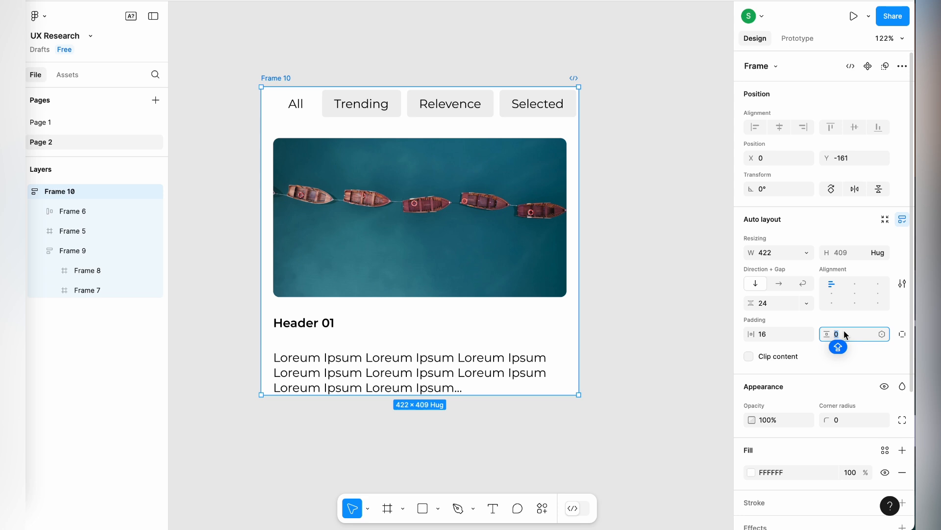
{"action": "type", "text": "24"}
{"action": "key", "text": "Return"}
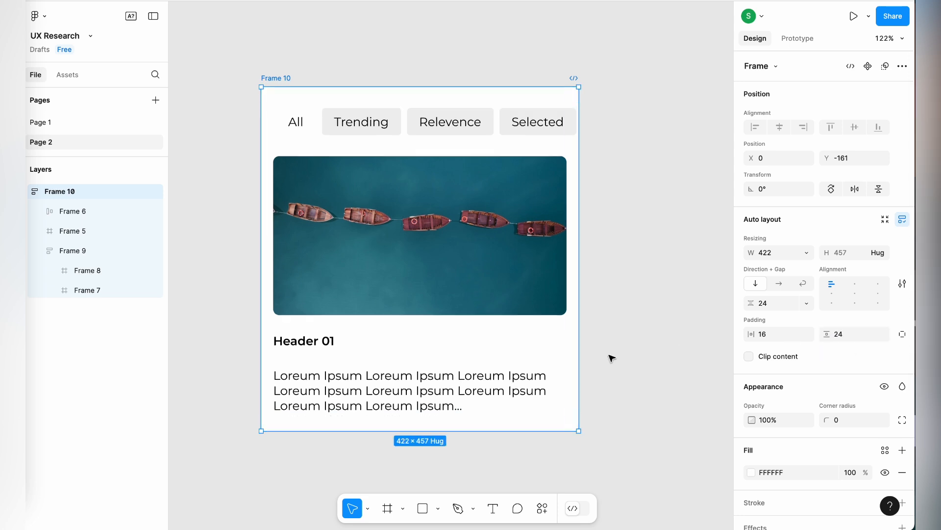
- Round the corners of the card frame with a radius of 16
{"action": "left_click", "coordinate": [846, 419]}
{"action": "type", "text": "16"}
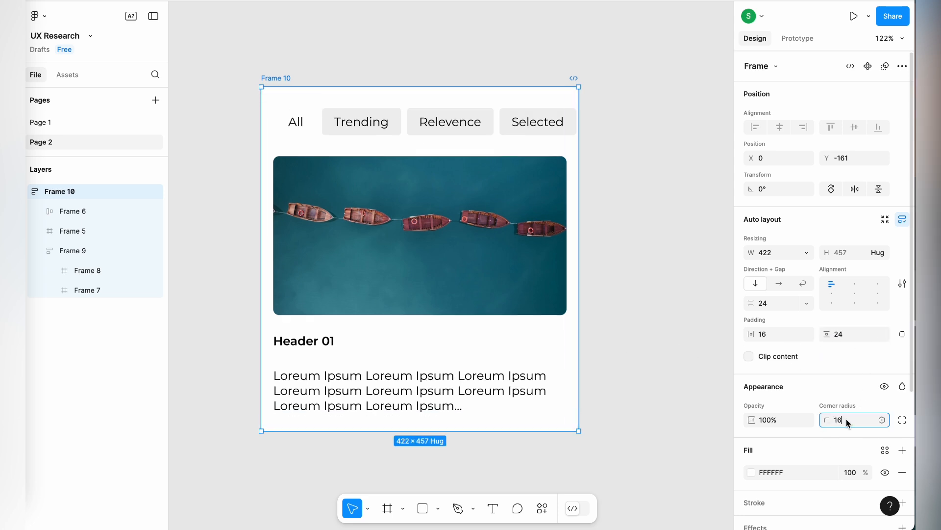
{"action": "key", "text": "Return"}
{"action": "left_click", "coordinate": [639, 352]}
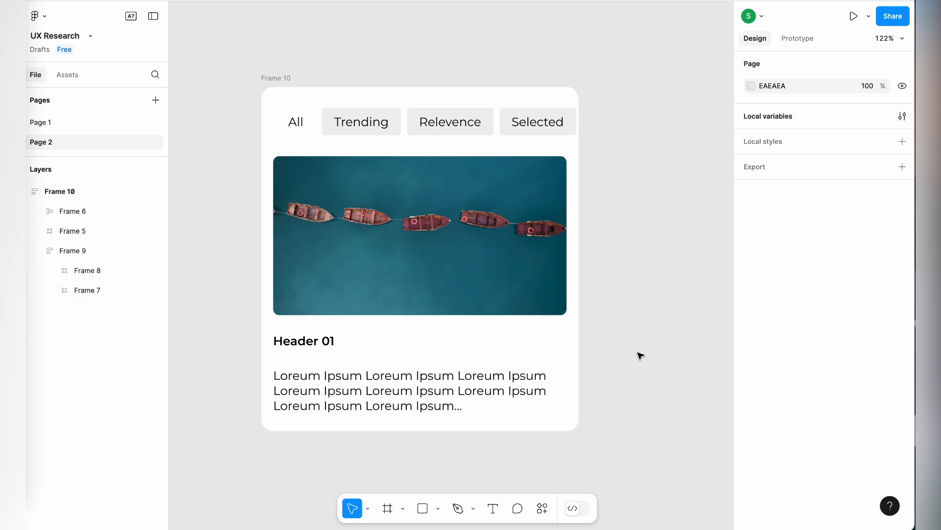
- Change the fill of the "All" tab from white to a very light pink
{"action": "scroll", "coordinate": [638, 352], "scroll_direction": "down", "scroll_amount": 1}
{"action": "scroll", "coordinate": [637, 352], "scroll_direction": "down", "scroll_amount": 3}
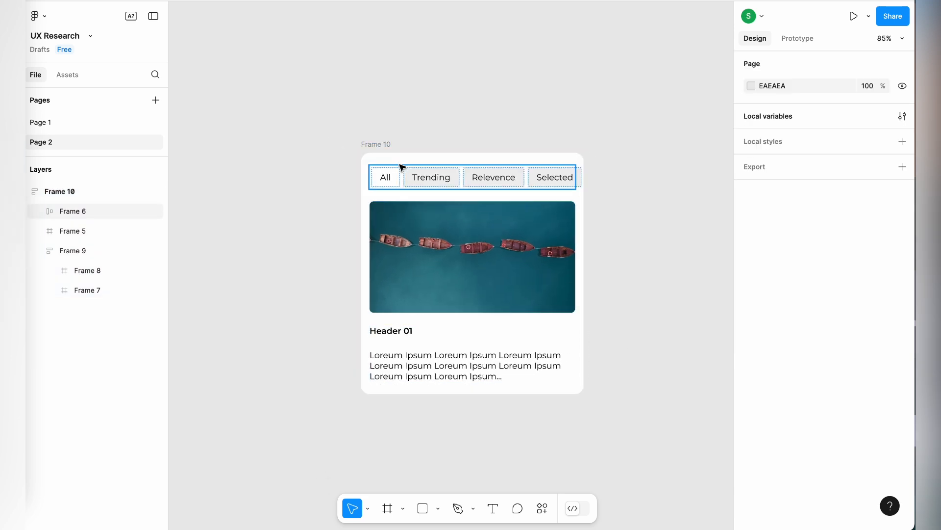
{"action": "scroll", "coordinate": [387, 149], "scroll_direction": "up", "scroll_amount": 4}
{"action": "double_click", "coordinate": [396, 212]}
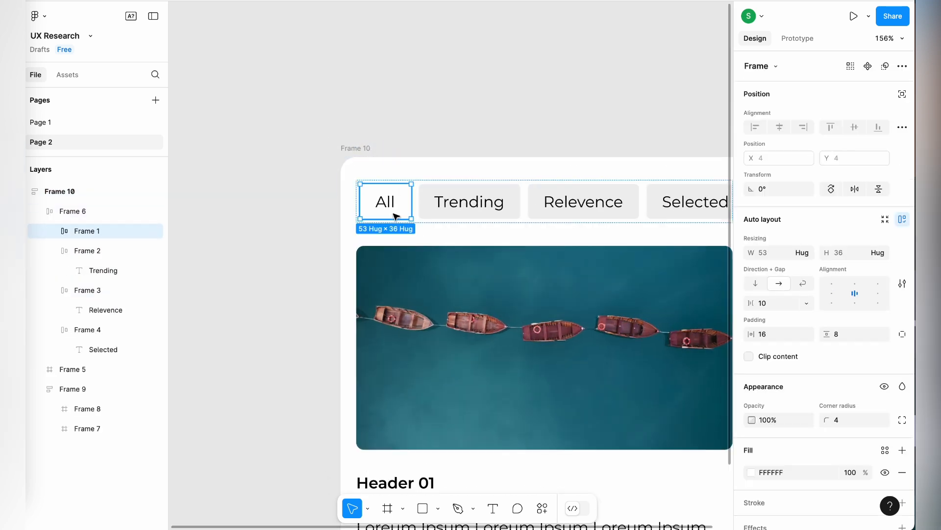
{"action": "scroll", "coordinate": [798, 407], "scroll_direction": "down", "scroll_amount": 1}
{"action": "left_click", "coordinate": [749, 430]}
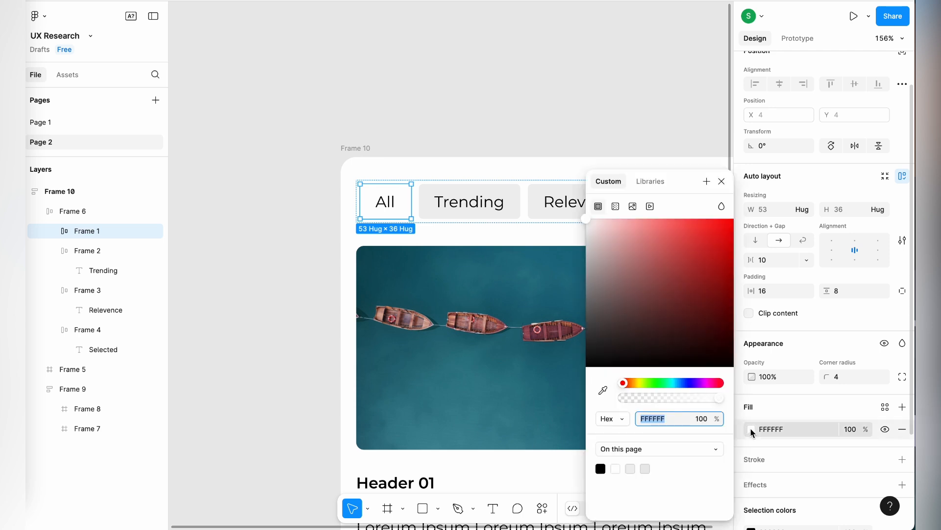
{"action": "left_click", "coordinate": [598, 221]}
{"action": "left_click_drag", "start_coordinate": [598, 221], "coordinate": [626, 196]}
{"action": "left_click", "coordinate": [466, 116]}
{"action": "scroll", "coordinate": [465, 116], "scroll_direction": "down", "scroll_amount": 5}
{"action": "scroll", "coordinate": [466, 116], "scroll_direction": "right", "scroll_amount": 1}
{"action": "left_click", "coordinate": [466, 117]}
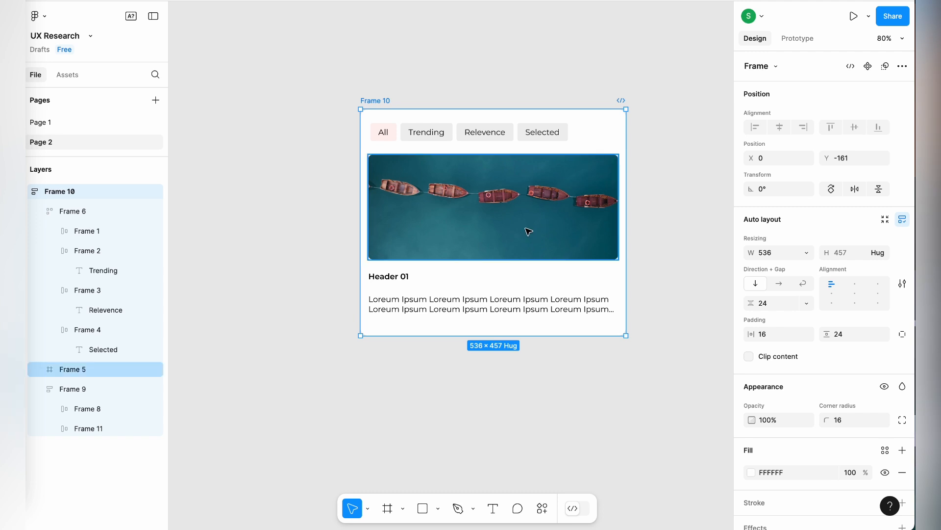
- Set the body text frame's horizontal resizing to Fill container and its vertical resizing to Hug contents
{"action": "left_click", "coordinate": [83, 431]}
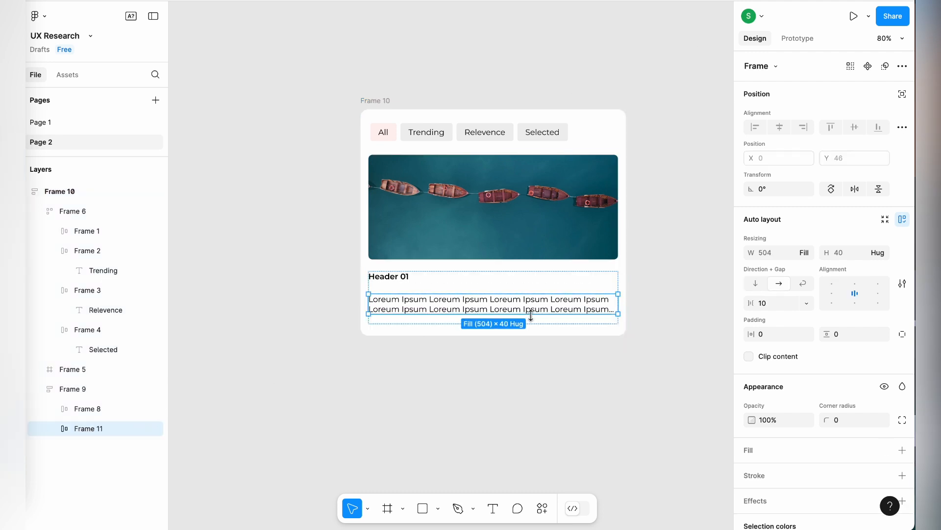
{"action": "key", "text": "shift+2"}
{"action": "left_click", "coordinate": [807, 254]}
{"action": "left_click", "coordinate": [804, 223]}
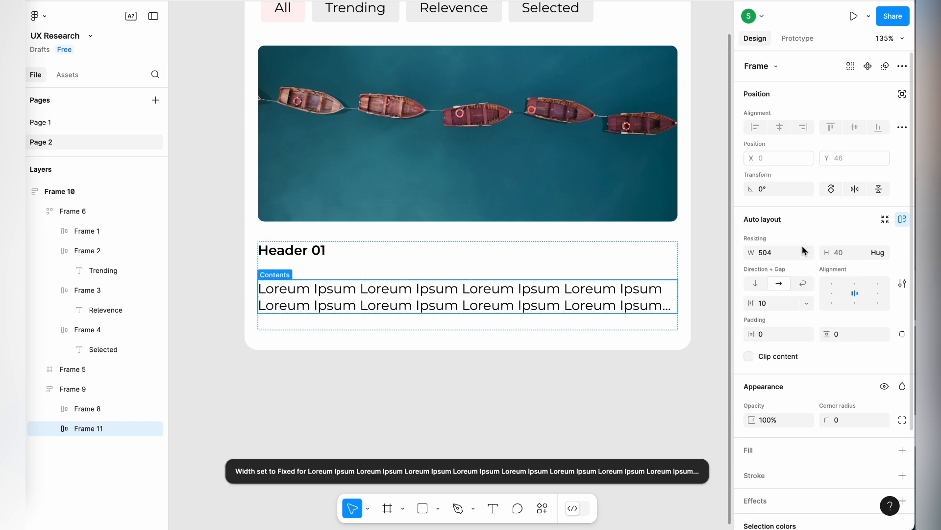
{"action": "left_click", "coordinate": [808, 254]}
{"action": "left_click", "coordinate": [811, 265]}
{"action": "left_click", "coordinate": [882, 255]}
{"action": "left_click", "coordinate": [880, 251]}
- Check the horizontal resizing of the "Header 01" frame, keeping it on Fill container
{"action": "left_click", "coordinate": [90, 410]}
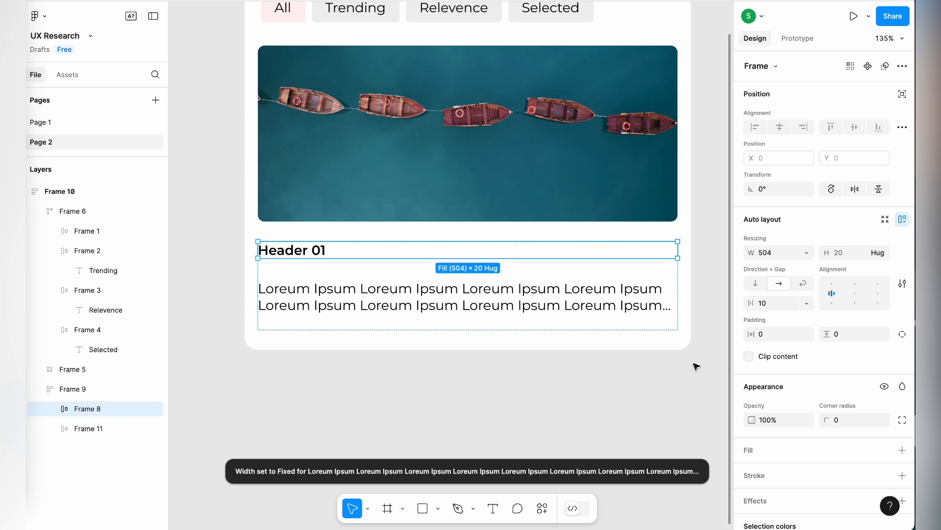
{"action": "left_click", "coordinate": [805, 253]}
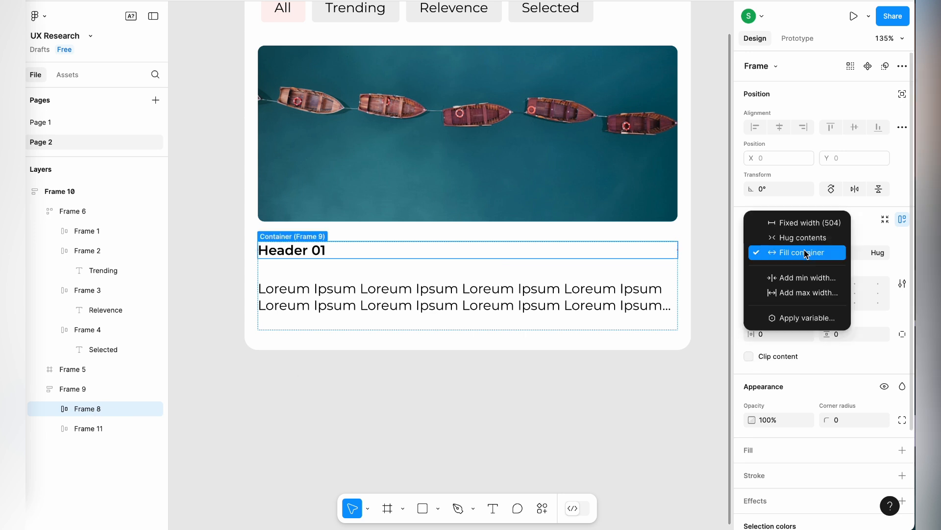
{"action": "left_click", "coordinate": [806, 253]}
- Test the card's responsiveness by narrowing the whole card frame, and undo the resize
{"action": "left_click", "coordinate": [446, 346]}
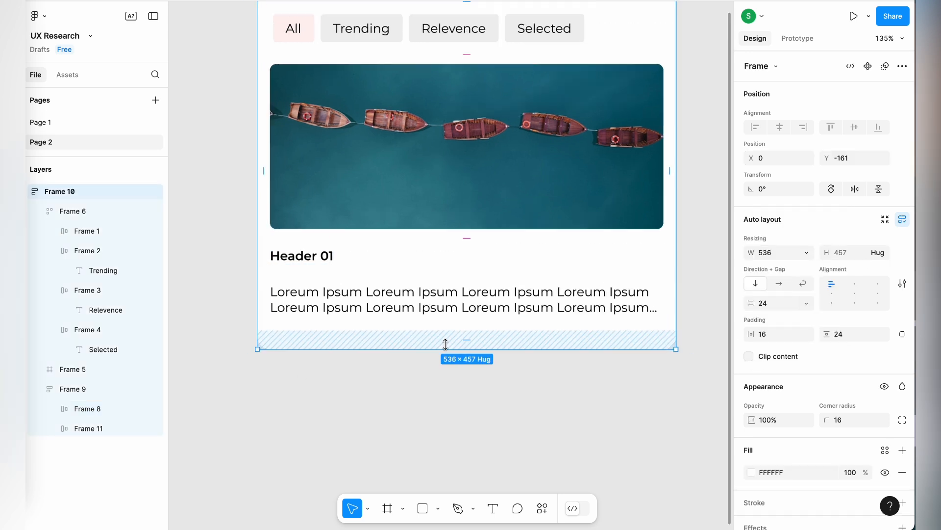
{"action": "scroll", "coordinate": [445, 343], "scroll_direction": "down", "scroll_amount": 5}
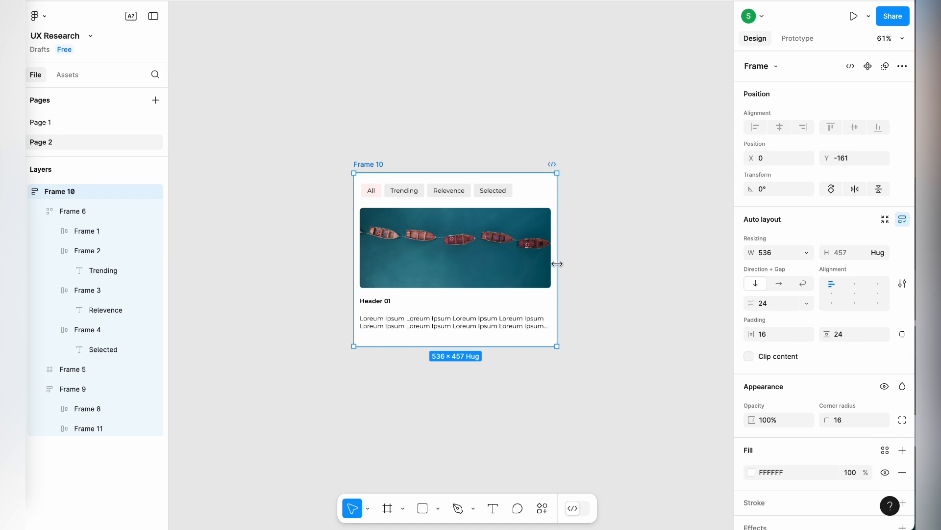
{"action": "left_click_drag", "start_coordinate": [557, 264], "coordinate": [458, 255]}
{"action": "key", "text": "ctrl+z"}
- Test narrowing the whole card frame to a width of about 403, and undo it
{"action": "left_click", "coordinate": [443, 326]}
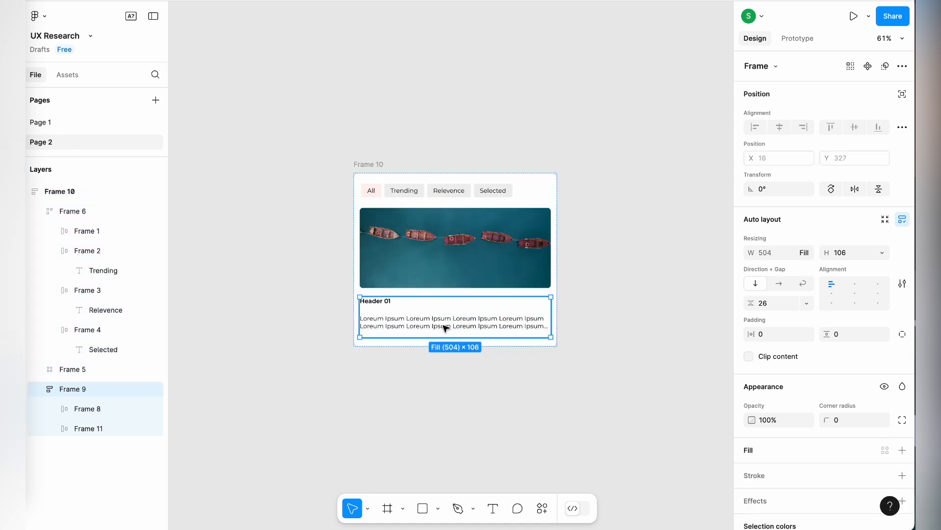
{"action": "left_click", "coordinate": [443, 326]}
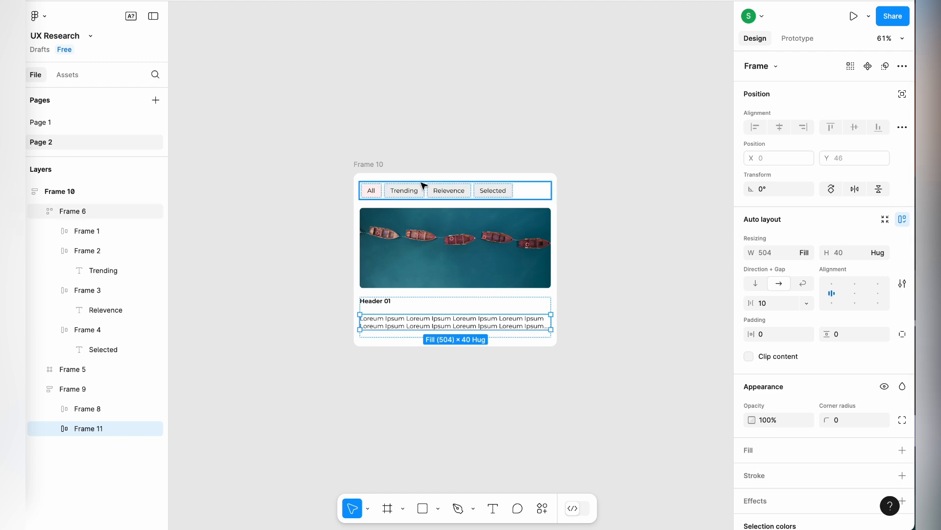
{"action": "left_click", "coordinate": [377, 167]}
{"action": "left_click_drag", "start_coordinate": [561, 262], "coordinate": [509, 268]}
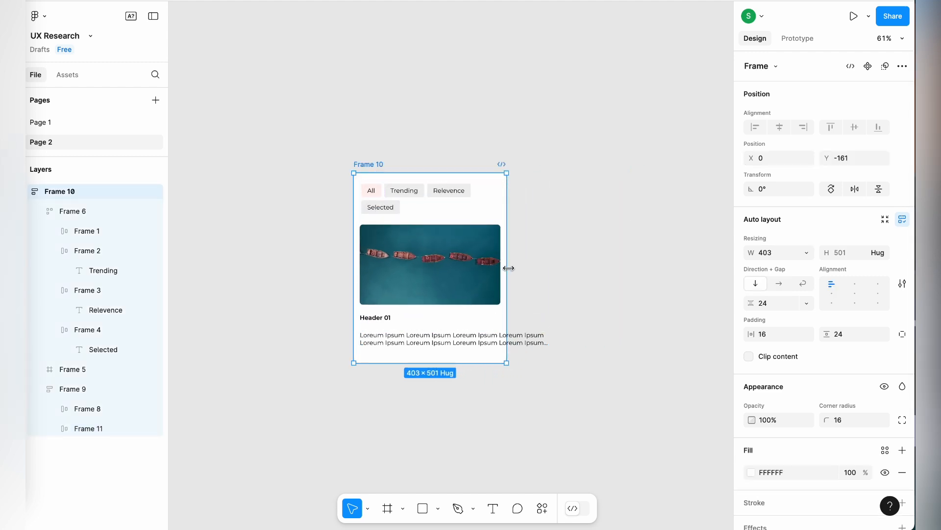
{"action": "key", "text": "ctrl+z"}
- Set the body text frame's auto layout direction to Wrap, and test it by resizing the card and undoing the resize
{"action": "left_click", "coordinate": [110, 434]}
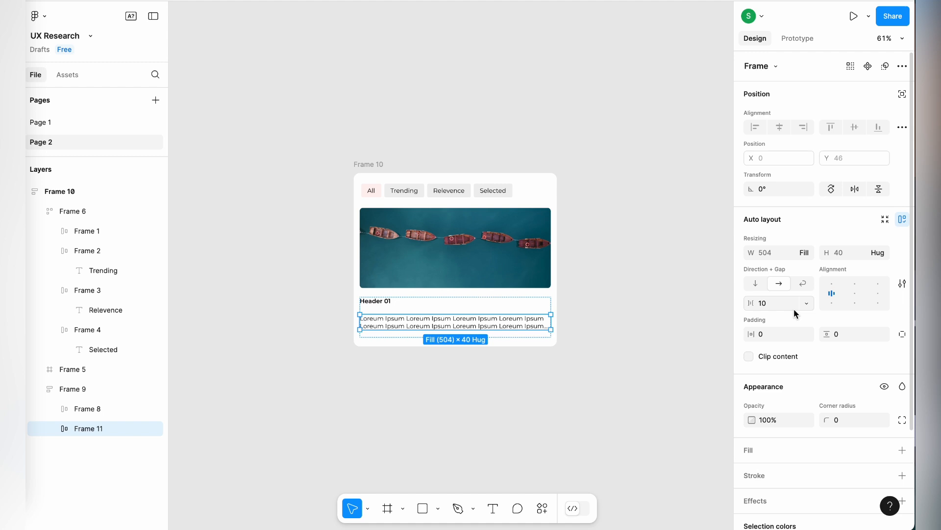
{"action": "left_click", "coordinate": [801, 283]}
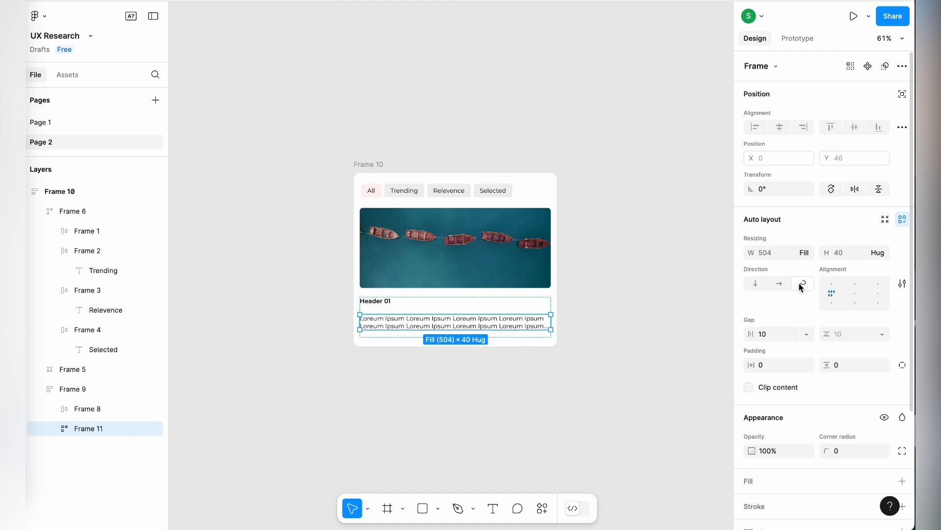
{"action": "left_click", "coordinate": [368, 166]}
{"action": "left_click_drag", "start_coordinate": [557, 295], "coordinate": [606, 315]}
{"action": "key", "text": "ctrl+z"}
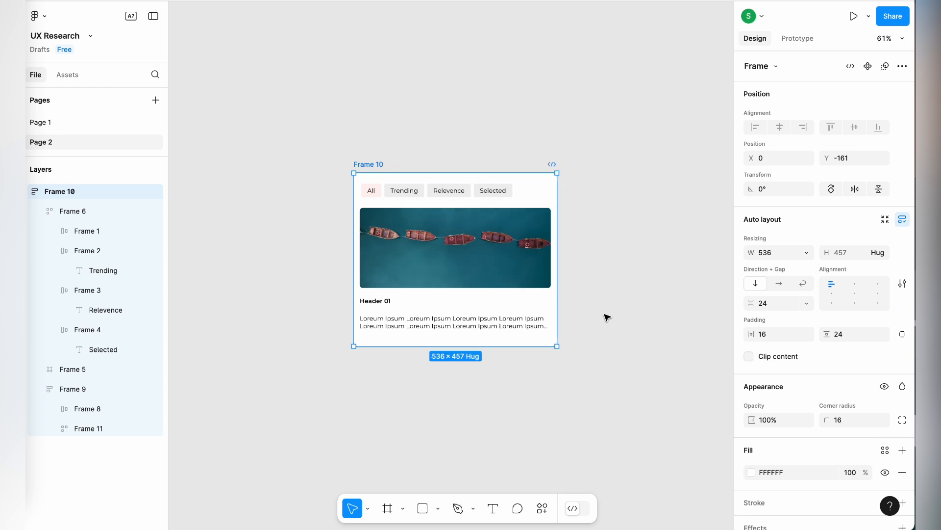
- Set the horizontal resizing of the text layer inside the body text frame to Fill container
{"action": "double_click", "coordinate": [505, 328]}
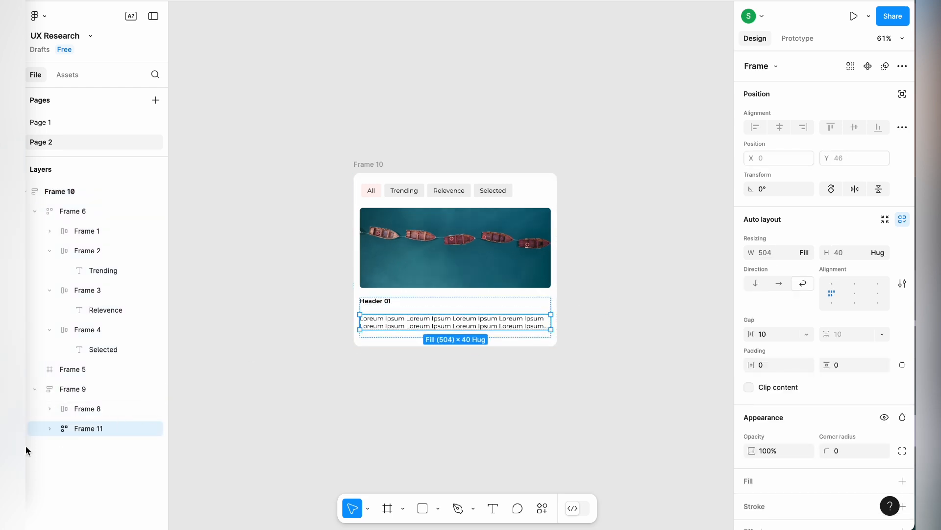
{"action": "left_click", "coordinate": [50, 428]}
{"action": "left_click", "coordinate": [90, 444]}
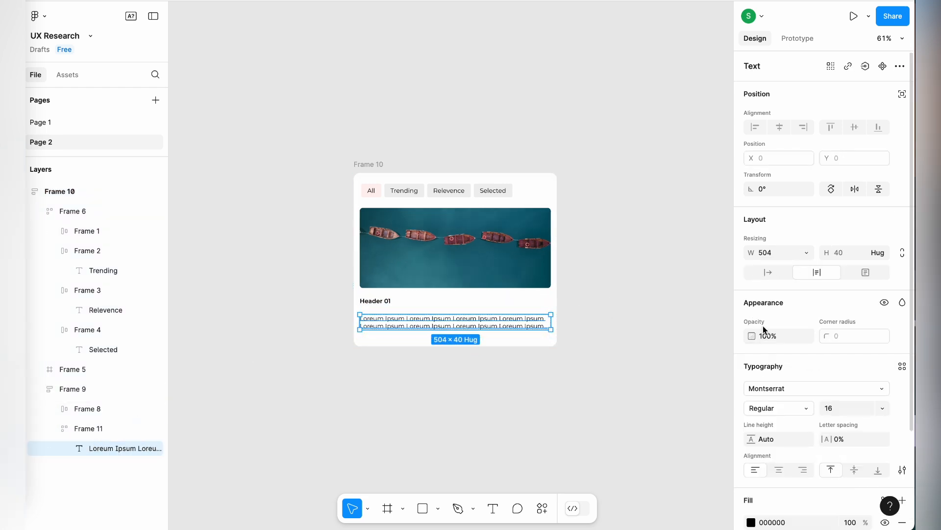
{"action": "left_click", "coordinate": [808, 254]}
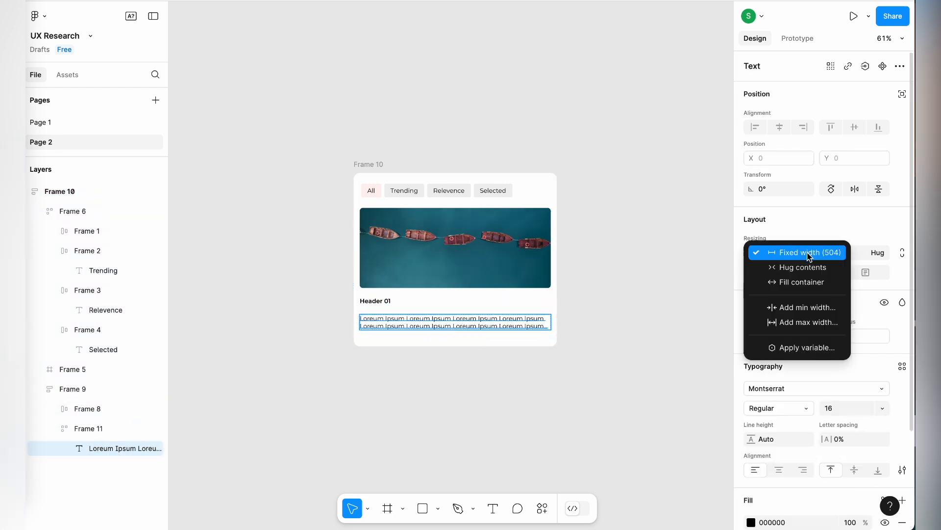
{"action": "left_click", "coordinate": [811, 282]}
- Widen the whole card frame to a width of about 545
{"action": "left_click", "coordinate": [556, 379]}
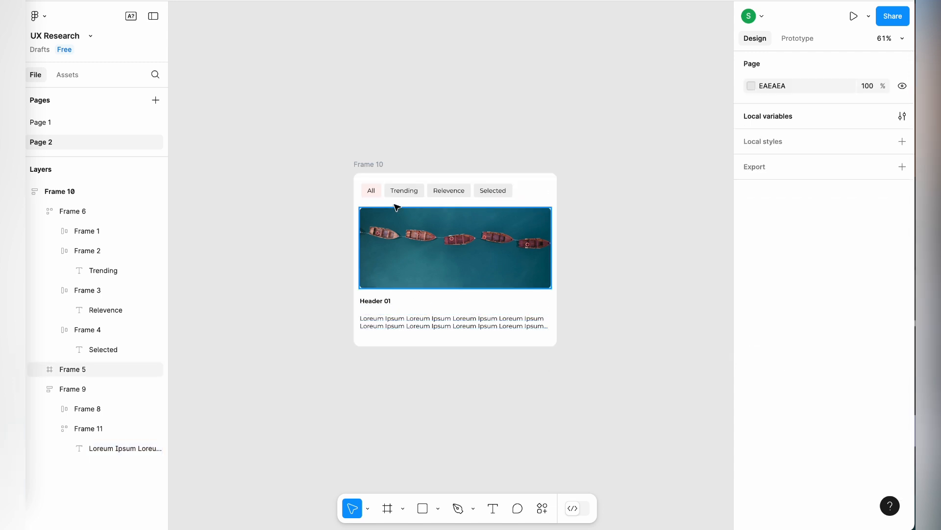
{"action": "left_click", "coordinate": [369, 163]}
{"action": "mouse_move", "coordinate": [556, 281]}
{"action": "left_mouse_down"}
{"action": "mouse_move", "coordinate": [622, 280]}
{"action": "mouse_move", "coordinate": [480, 290]}
{"action": "mouse_move", "coordinate": [561, 287]}
{"action": "left_mouse_up"}
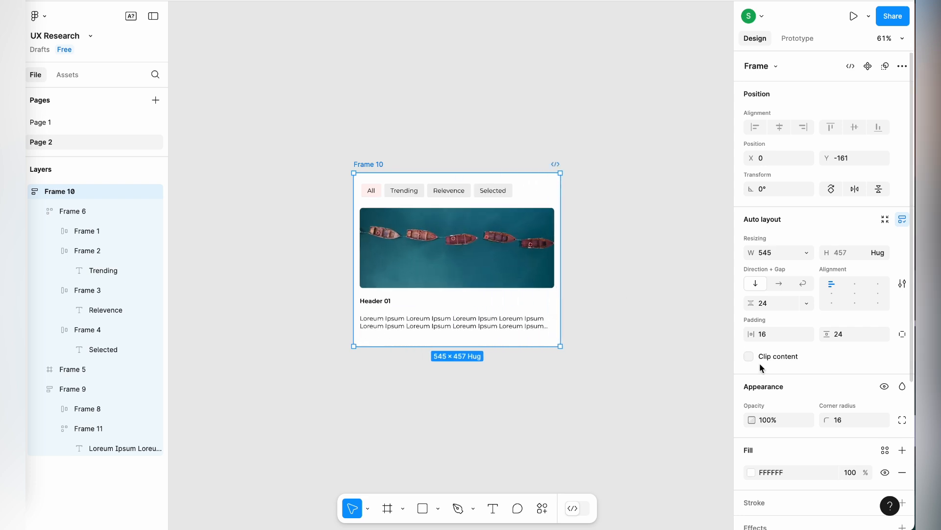
- Examine the horizontal and vertical padding of the frame holding the header and body text
{"action": "left_click", "coordinate": [513, 325]}
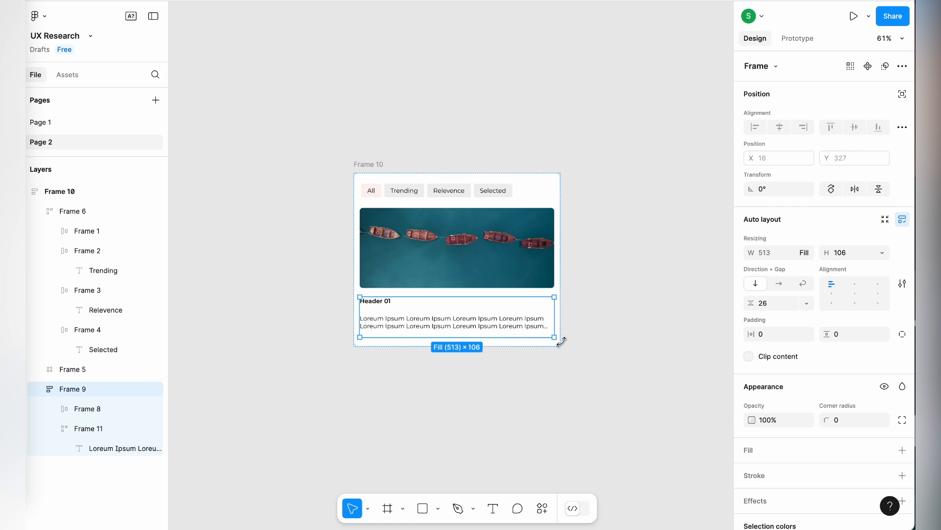
{"action": "left_click", "coordinate": [593, 351]}
{"action": "left_click", "coordinate": [416, 322]}
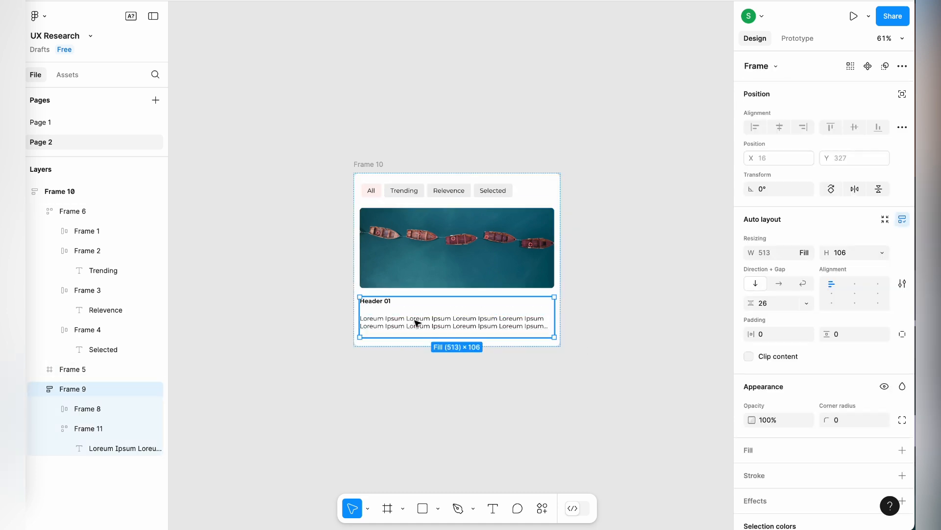
{"action": "left_click", "coordinate": [763, 334]}
{"action": "left_click", "coordinate": [838, 335]}
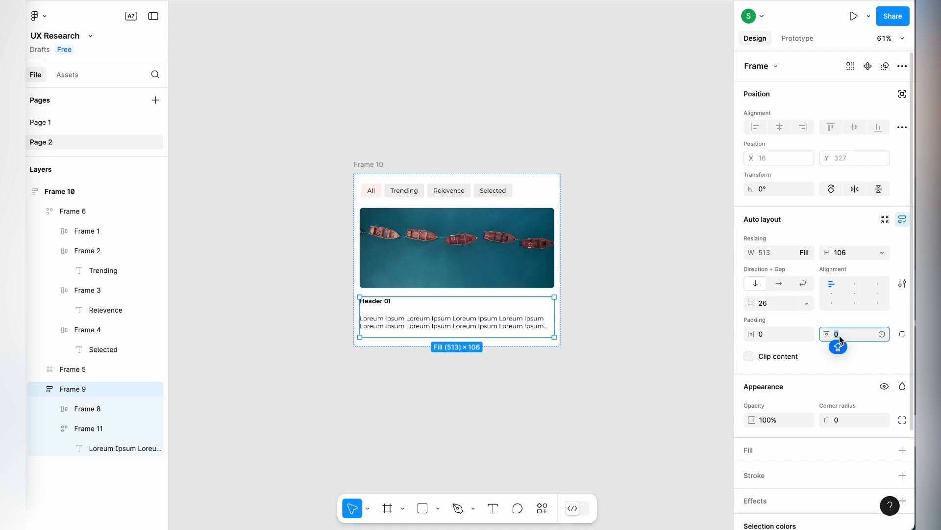
- Inspect the body text layer's resizing, trying Fixed size and returning it to Auto height
{"action": "left_click", "coordinate": [496, 328]}
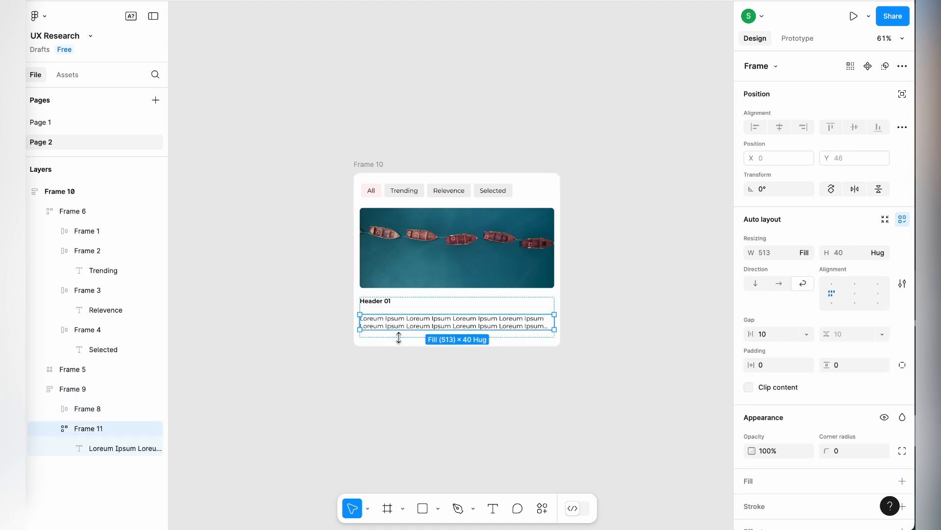
{"action": "left_click", "coordinate": [101, 454]}
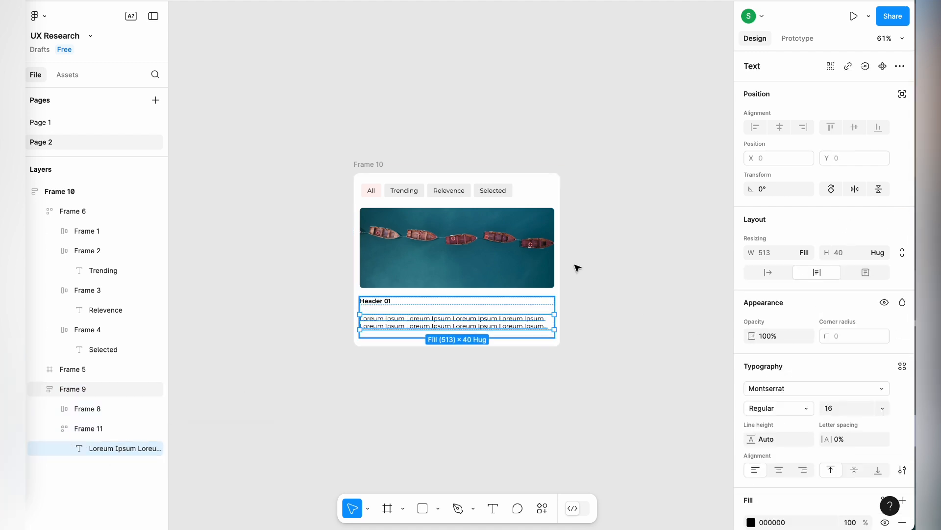
{"action": "left_click", "coordinate": [863, 273]}
{"action": "left_click", "coordinate": [816, 272]}
{"action": "key", "text": "shift+Return"}
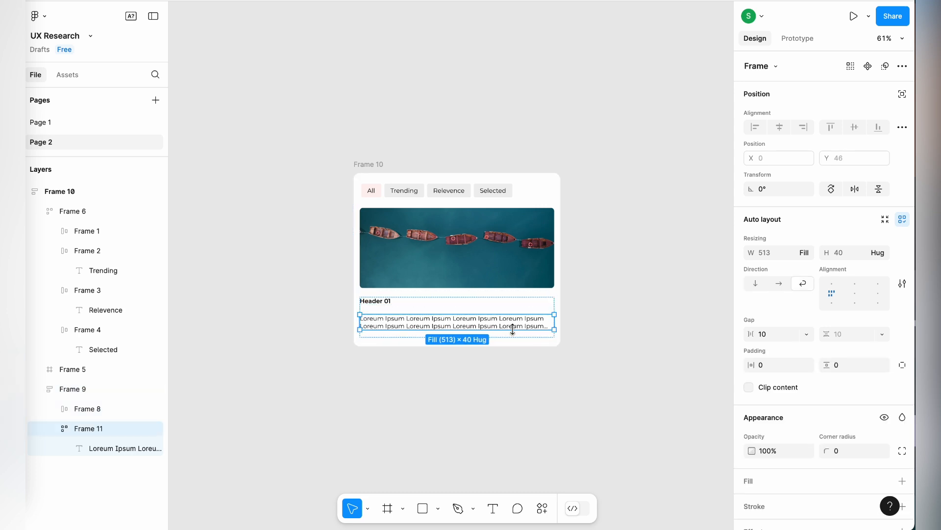
{"action": "key", "text": "Escape"}
{"action": "left_click", "coordinate": [487, 319]}
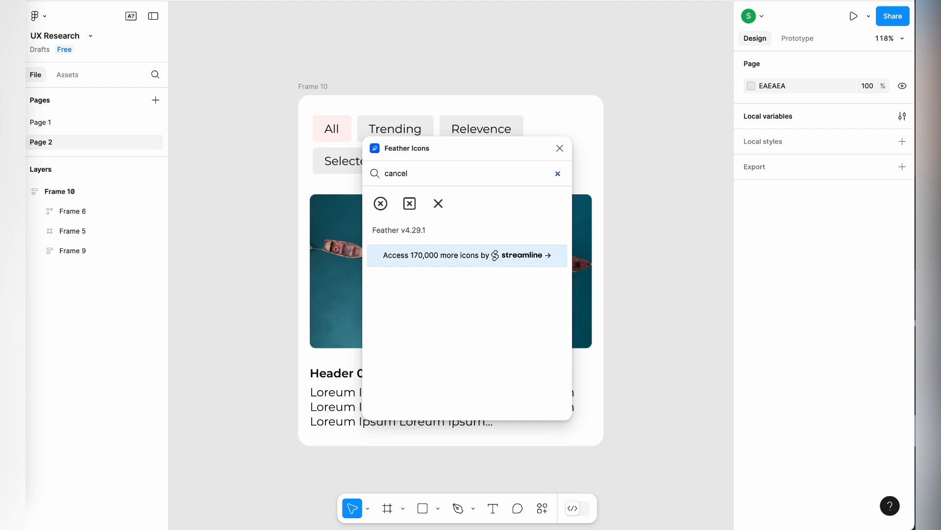
- Insert the circled X icon from the Feather Icons "cancel" results and close the plugin
{"action": "left_click", "coordinate": [381, 203]}
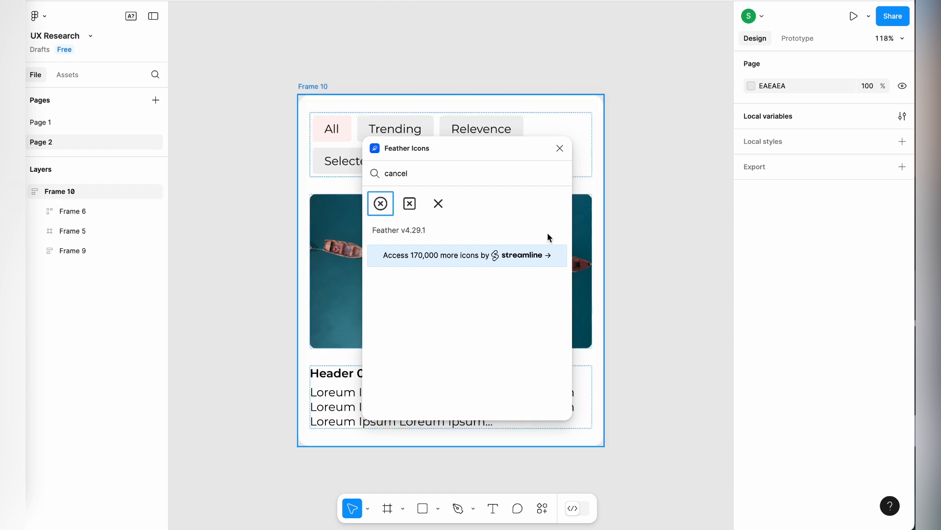
{"action": "left_click", "coordinate": [381, 203]}
{"action": "left_click", "coordinate": [682, 205]}
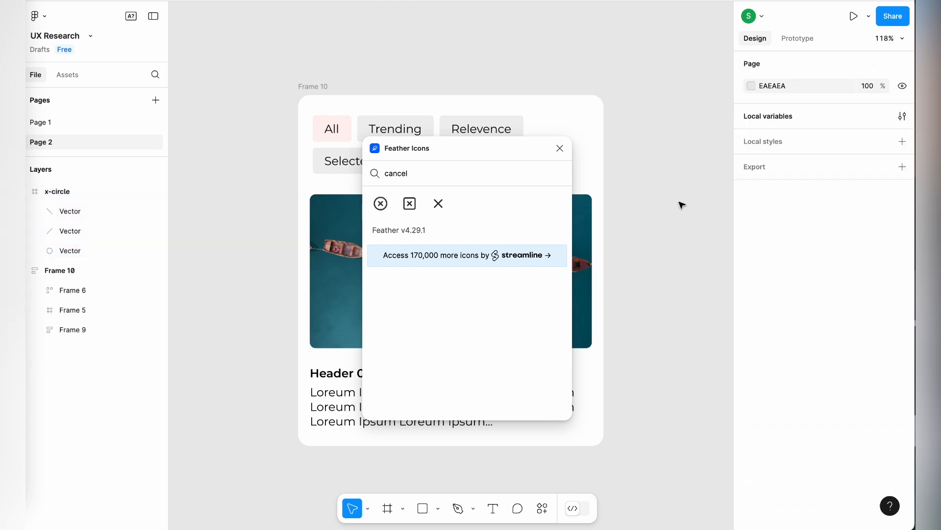
{"action": "left_click", "coordinate": [560, 148]}
- Group the inserted x-circle icon frame into a single group
{"action": "scroll", "coordinate": [461, 257], "scroll_direction": "down", "scroll_amount": 5}
{"action": "scroll", "coordinate": [554, 250], "scroll_direction": "down", "scroll_amount": 1}
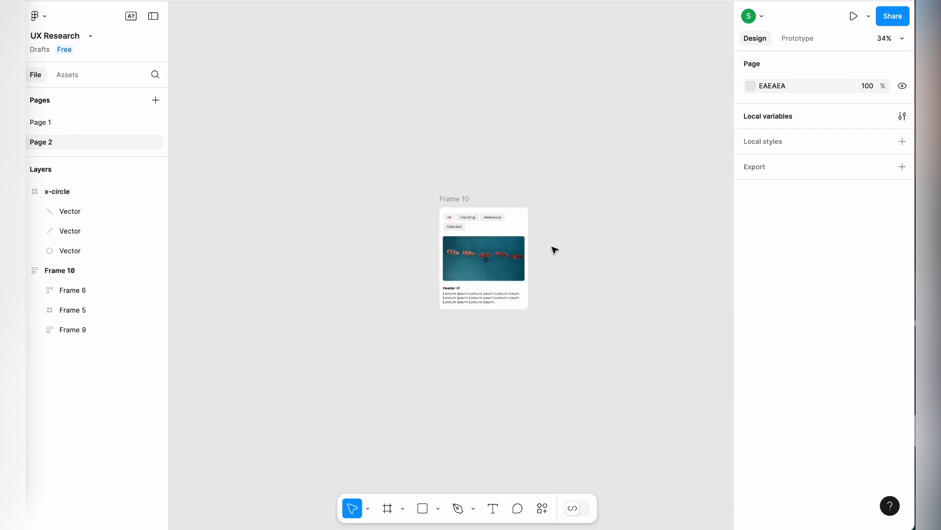
{"action": "scroll", "coordinate": [553, 248], "scroll_direction": "up", "scroll_amount": 6}
{"action": "left_click", "coordinate": [347, 285]}
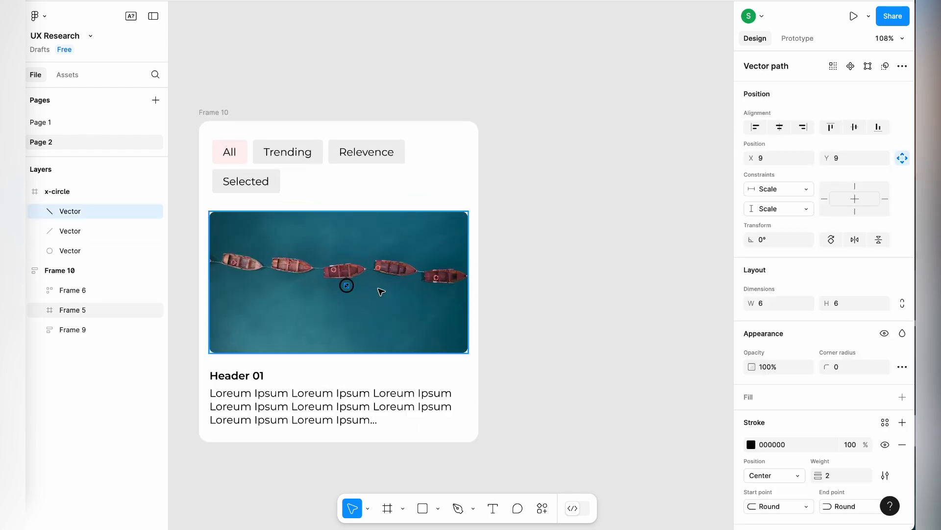
{"action": "scroll", "coordinate": [343, 280], "scroll_direction": "up", "scroll_amount": 5}
{"action": "left_click", "coordinate": [82, 194]}
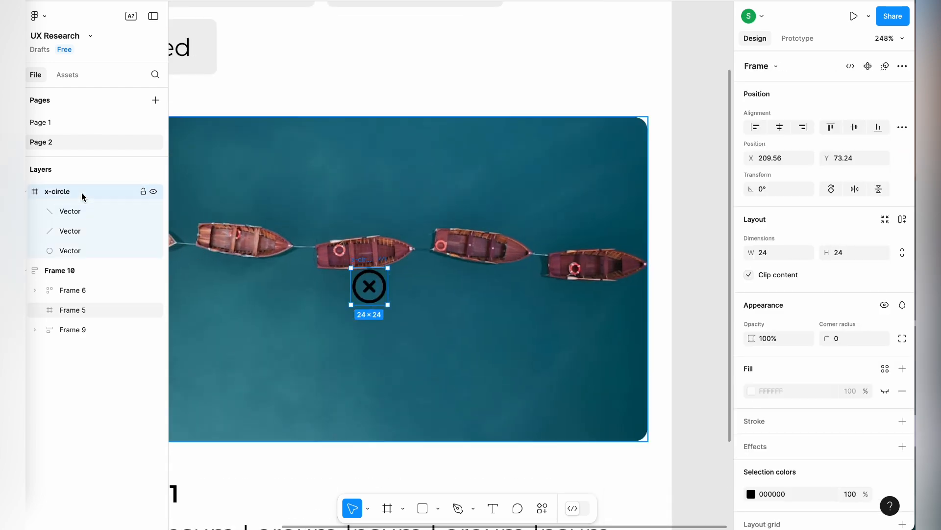
{"action": "key", "text": "ctrl+g"}
- Move the icon group into the card's auto layout, above the filter tabs
{"action": "scroll", "coordinate": [348, 218], "scroll_direction": "down", "scroll_amount": 5}
{"action": "scroll", "coordinate": [373, 240], "scroll_direction": "up", "scroll_amount": 2}
{"action": "scroll", "coordinate": [378, 244], "scroll_direction": "left", "scroll_amount": 1}
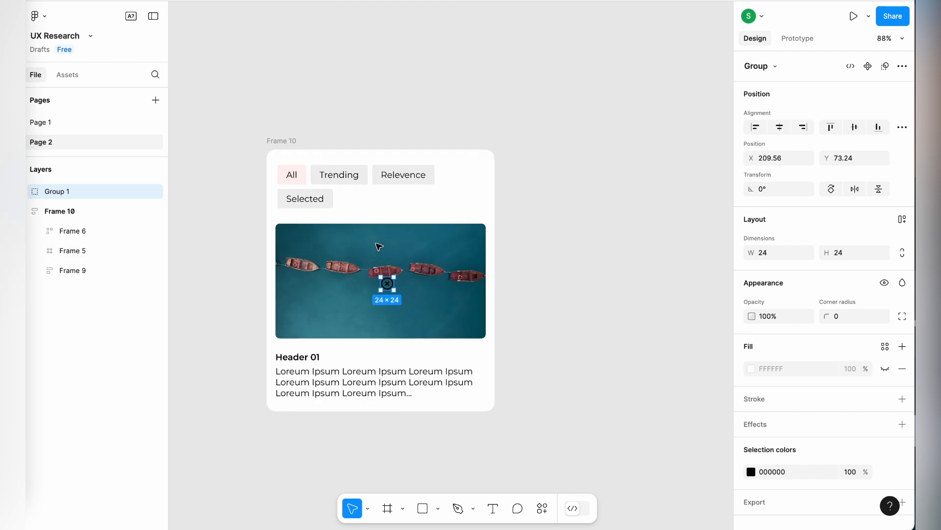
{"action": "left_click_drag", "start_coordinate": [389, 285], "coordinate": [479, 164]}
{"action": "scroll", "coordinate": [479, 164], "scroll_direction": "up", "scroll_amount": 2}
{"action": "scroll", "coordinate": [479, 164], "scroll_direction": "left", "scroll_amount": 1}
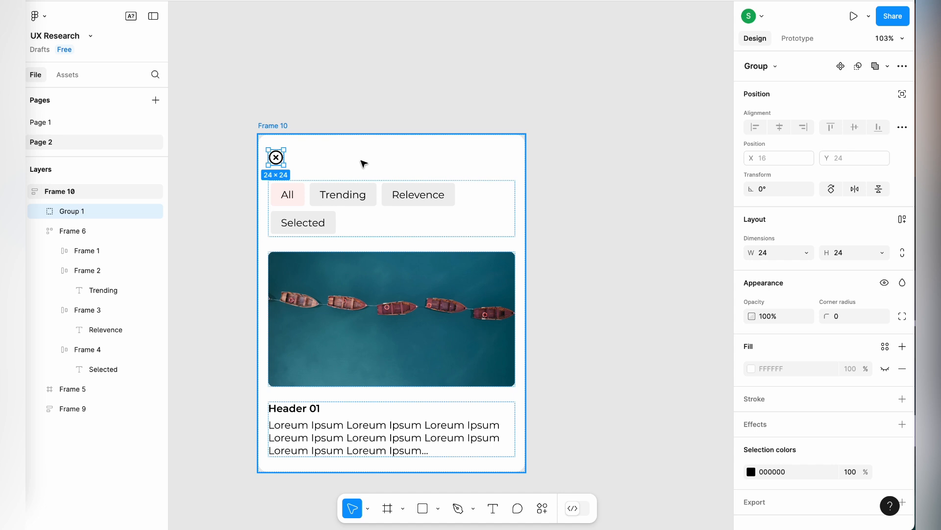
{"action": "scroll", "coordinate": [799, 295], "scroll_direction": "down", "scroll_amount": 1}
{"action": "scroll", "coordinate": [799, 296], "scroll_direction": "up", "scroll_amount": 1}
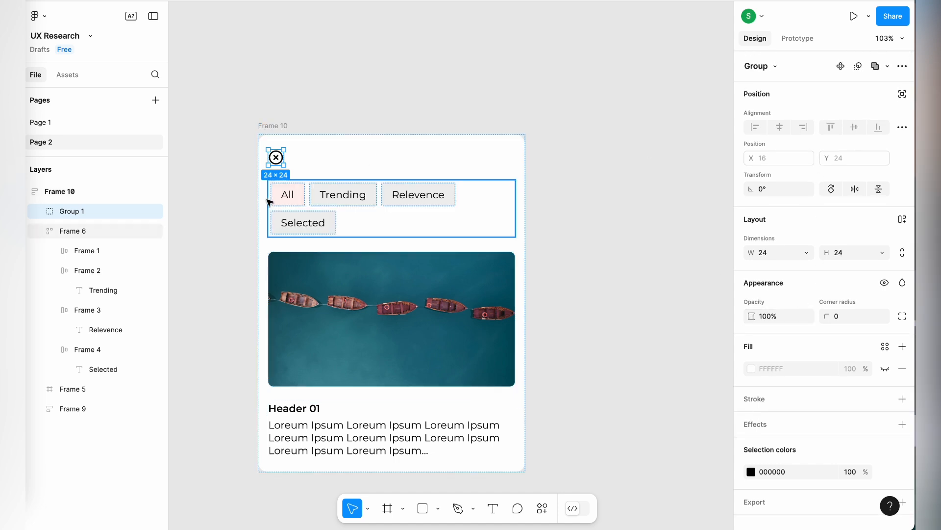
- Make the icon group ignore auto layout and place it in the card's top-right corner at X 379, Y 16
{"action": "left_click_drag", "start_coordinate": [275, 155], "coordinate": [492, 161]}
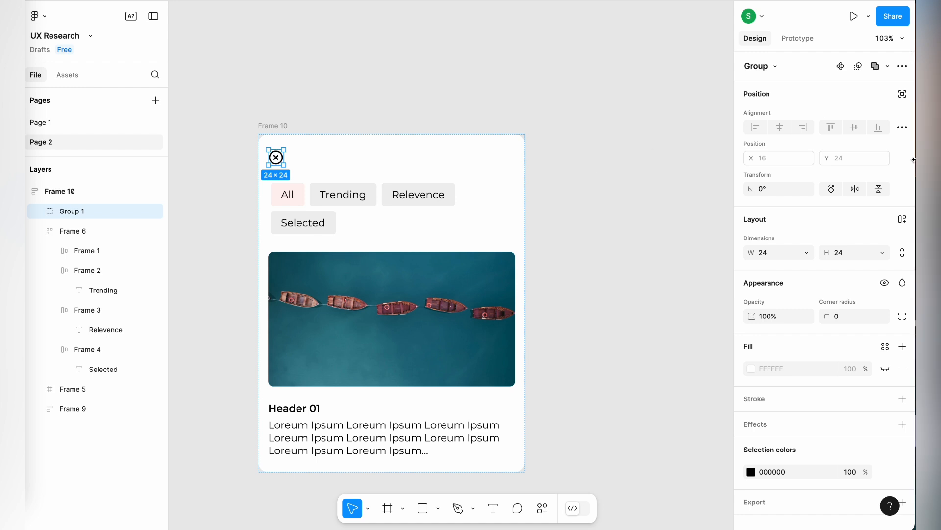
{"action": "left_click", "coordinate": [902, 98]}
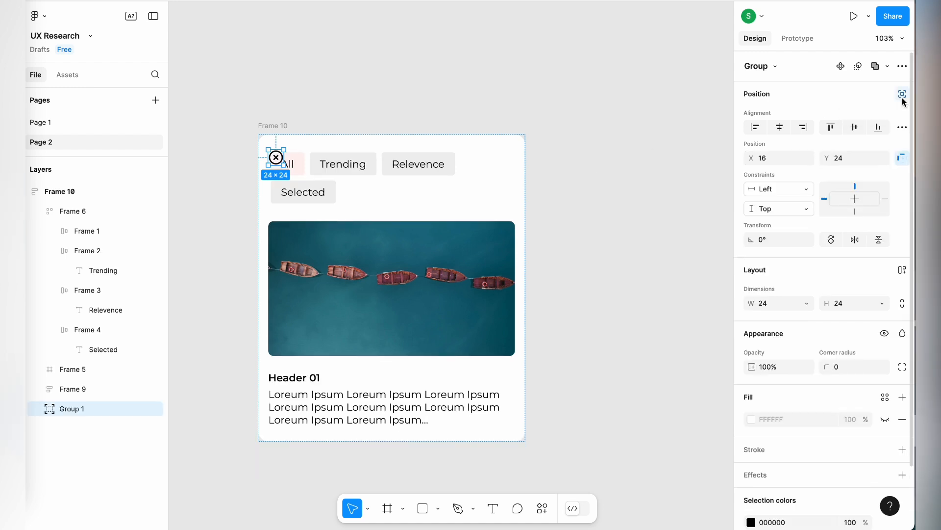
{"action": "left_click_drag", "start_coordinate": [280, 155], "coordinate": [513, 153]}
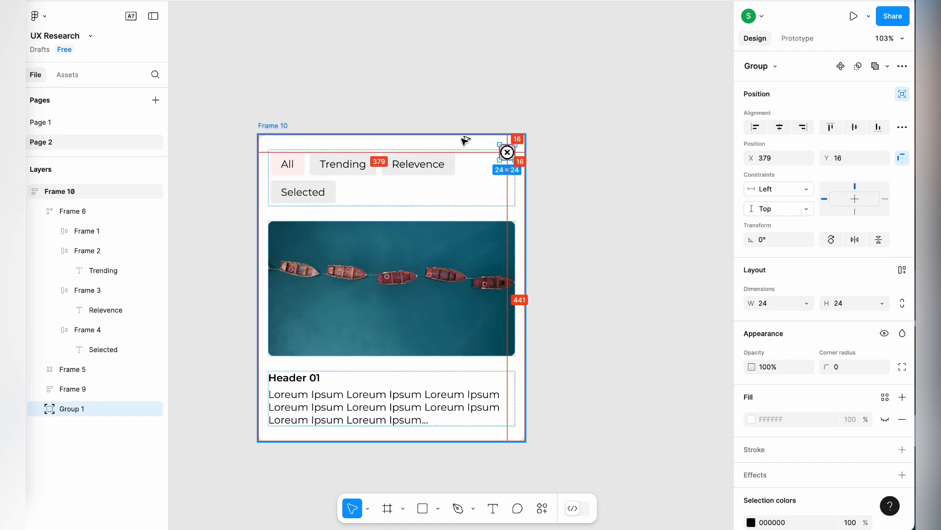
{"action": "left_click", "coordinate": [608, 176]}
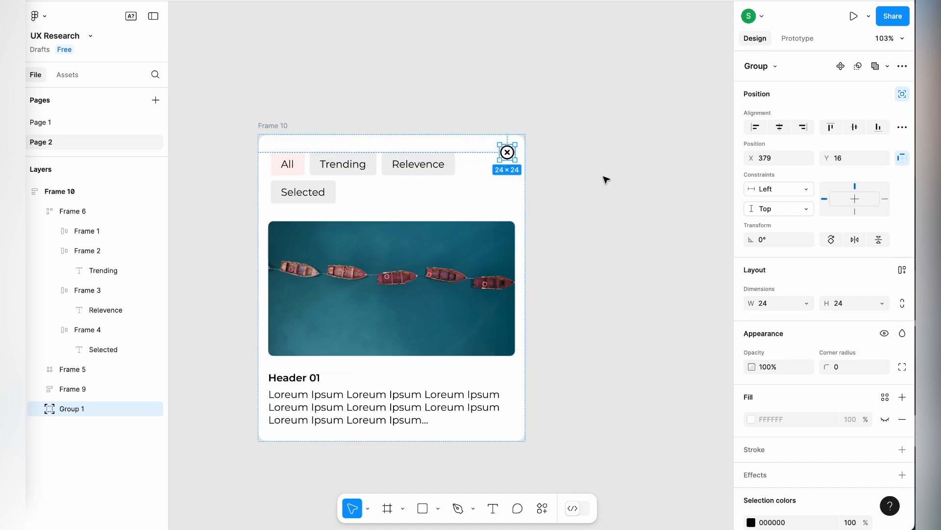
{"action": "left_click", "coordinate": [368, 167]}
{"action": "left_click", "coordinate": [624, 298]}
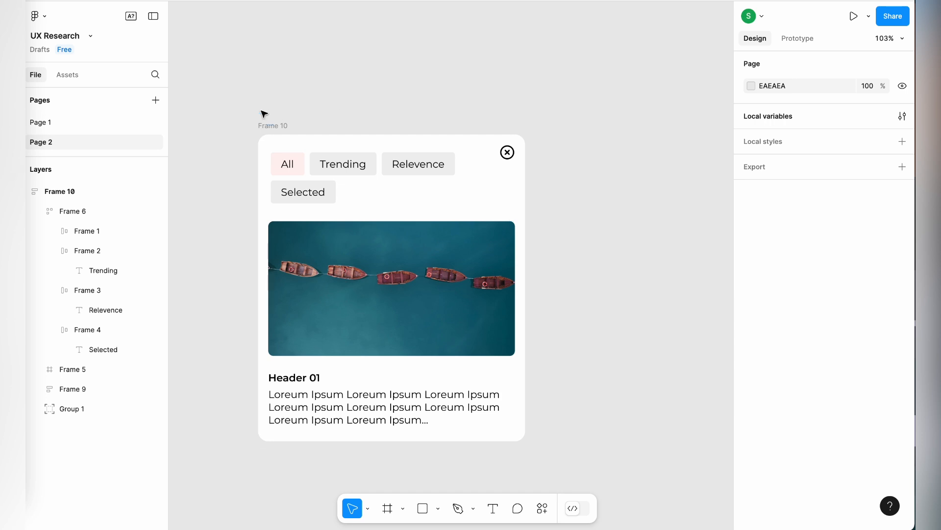
- Set the card frame's top padding to 40, separately from its other paddings
{"action": "left_click", "coordinate": [270, 126]}
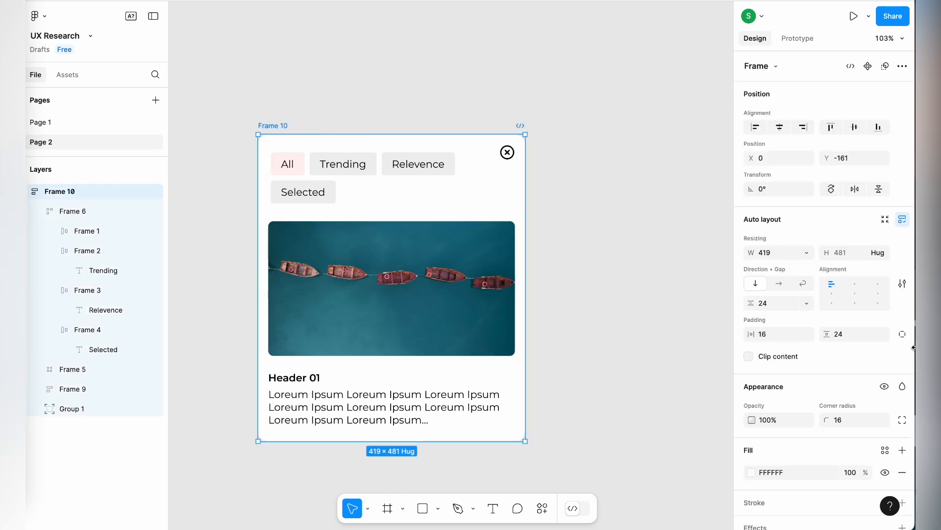
{"action": "left_click", "coordinate": [902, 334]}
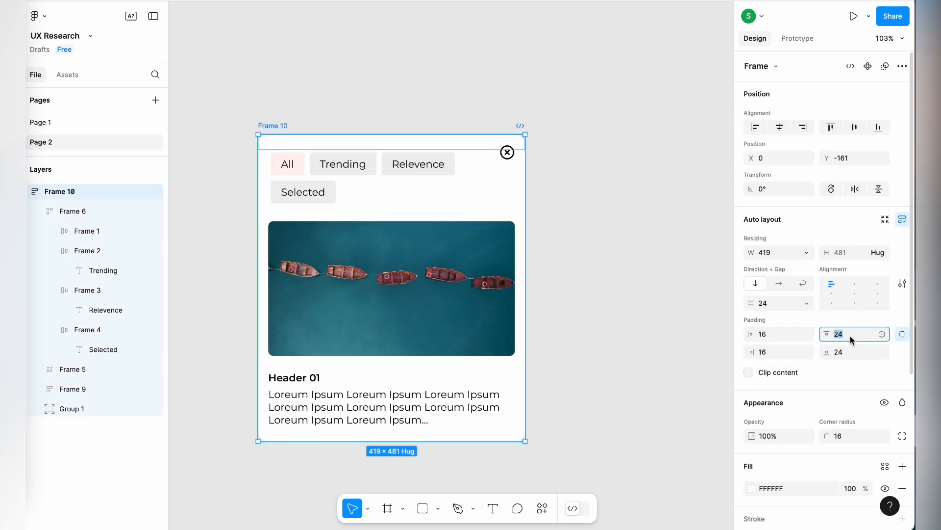
{"action": "type", "text": "4"}
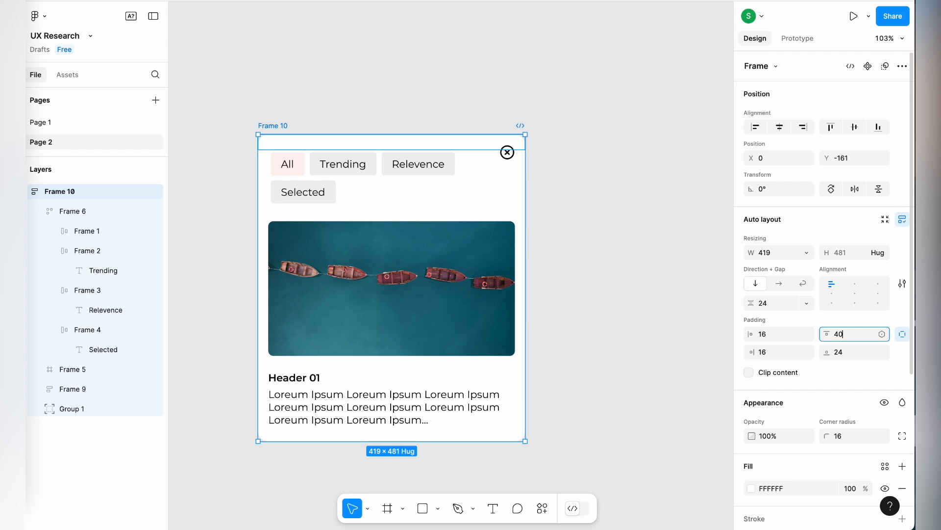
{"action": "left_click", "coordinate": [851, 352]}
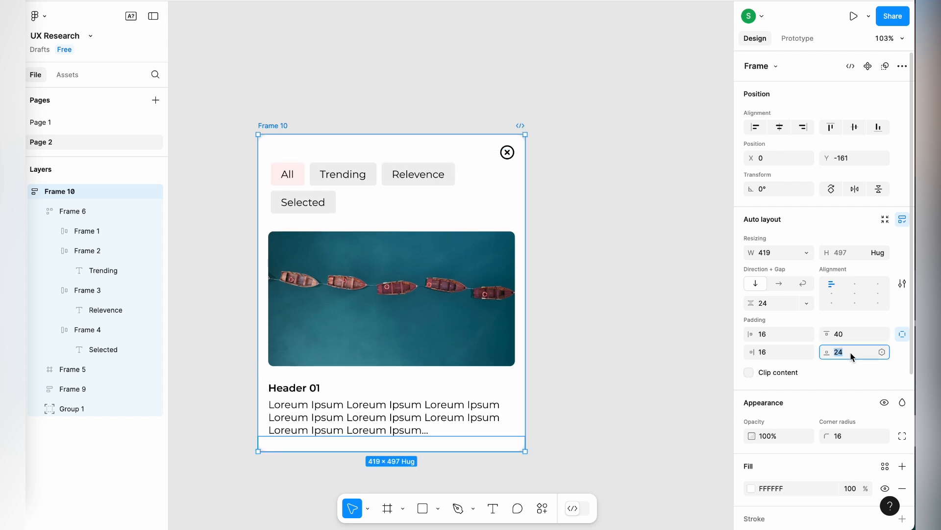
{"action": "key", "text": "Return"}
{"action": "left_click", "coordinate": [625, 397]}
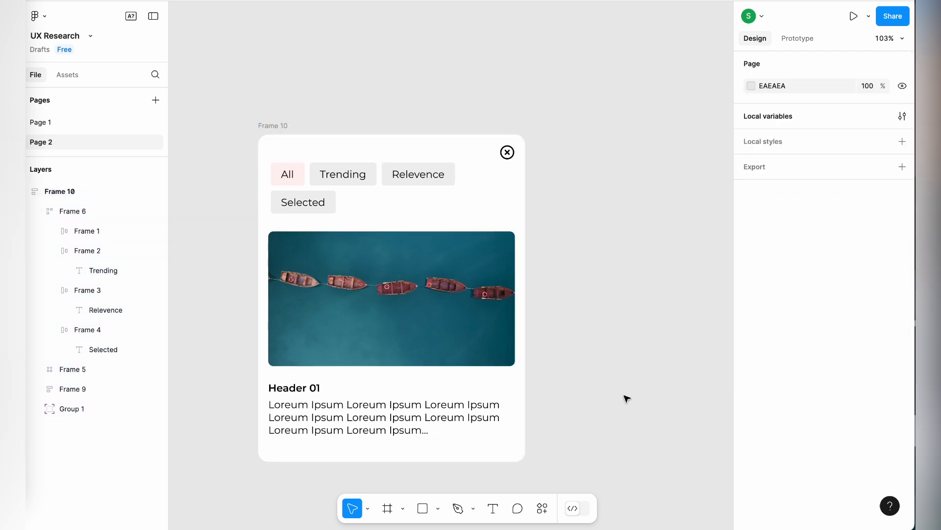
- Set the close icon group's horizontal constraint to Right within the card
{"action": "scroll", "coordinate": [454, 272], "scroll_direction": "up", "scroll_amount": 1, "text": "ctrl"}
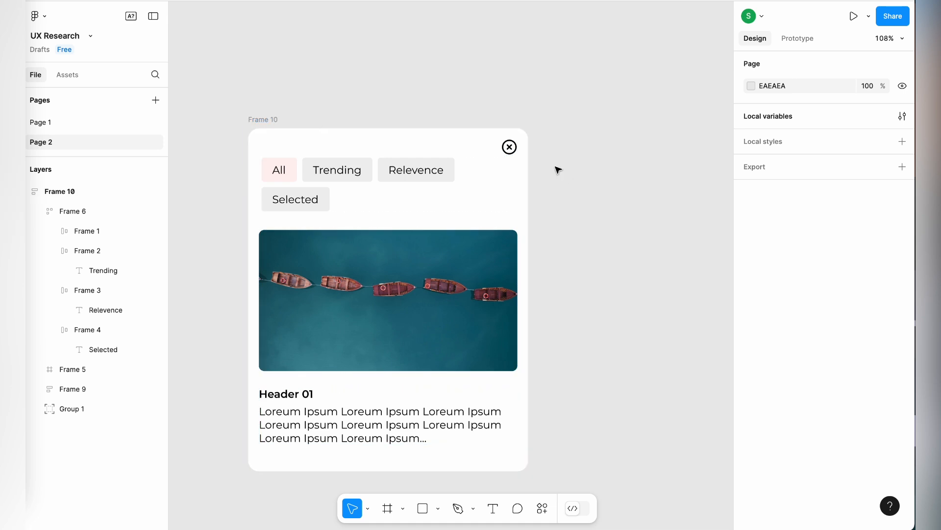
{"action": "left_click", "coordinate": [509, 147]}
{"action": "left_click", "coordinate": [885, 198]}
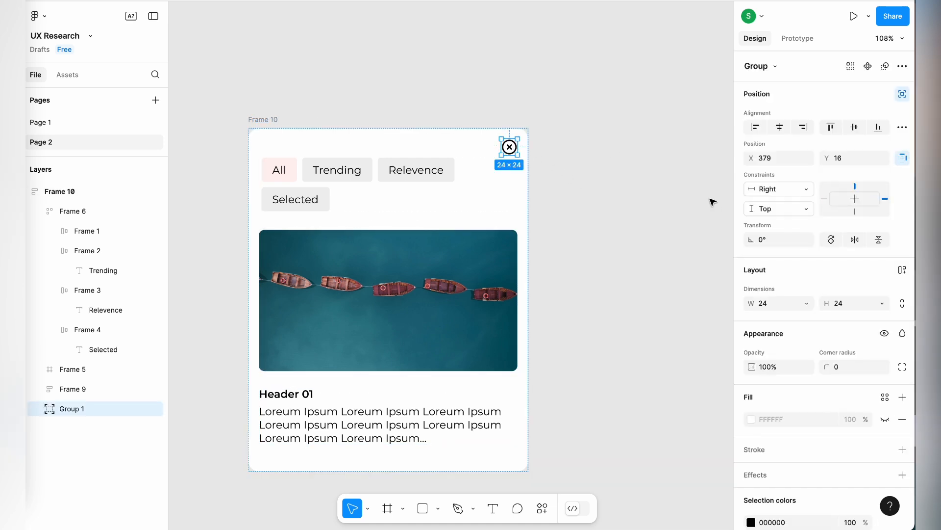
- Narrow the card frame to a width of 340 from its right edge
{"action": "left_click", "coordinate": [292, 129]}
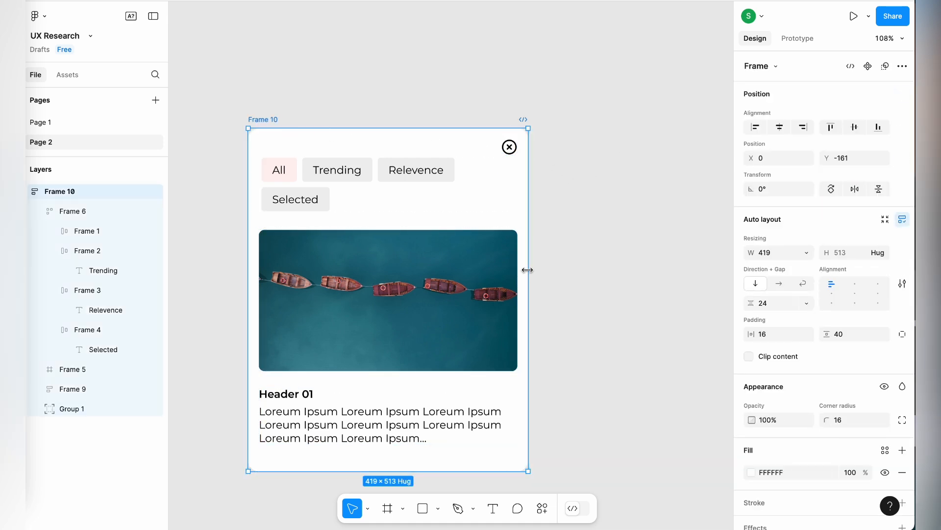
{"action": "left_click_drag", "start_coordinate": [527, 269], "coordinate": [476, 267]}
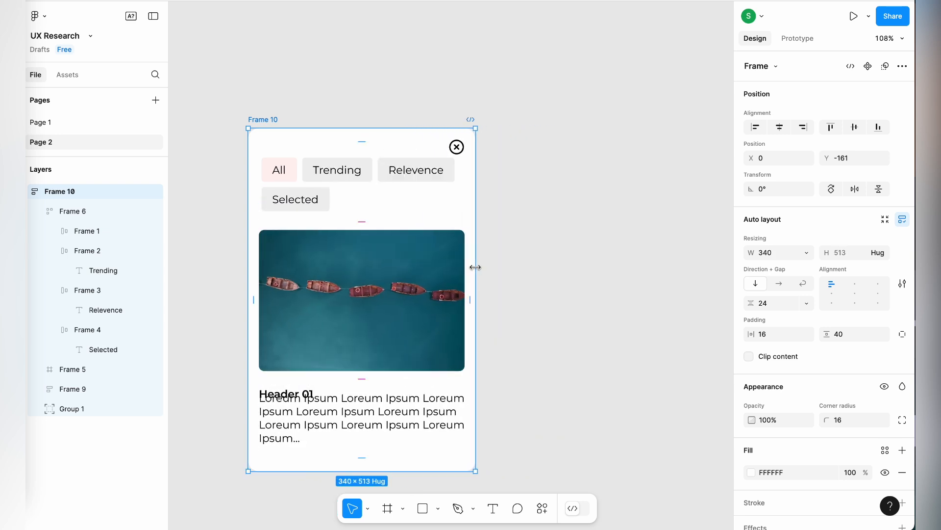
{"action": "scroll", "coordinate": [460, 272], "scroll_direction": "down", "scroll_amount": 3}
{"action": "scroll", "coordinate": [461, 272], "scroll_direction": "left", "scroll_amount": 2}
{"action": "left_click", "coordinate": [444, 279]}
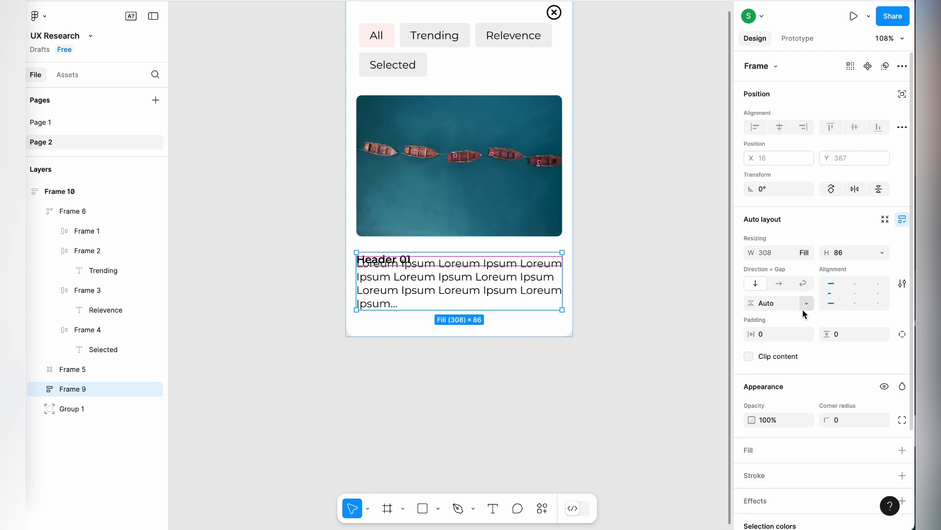
{"action": "left_click", "coordinate": [806, 304]}
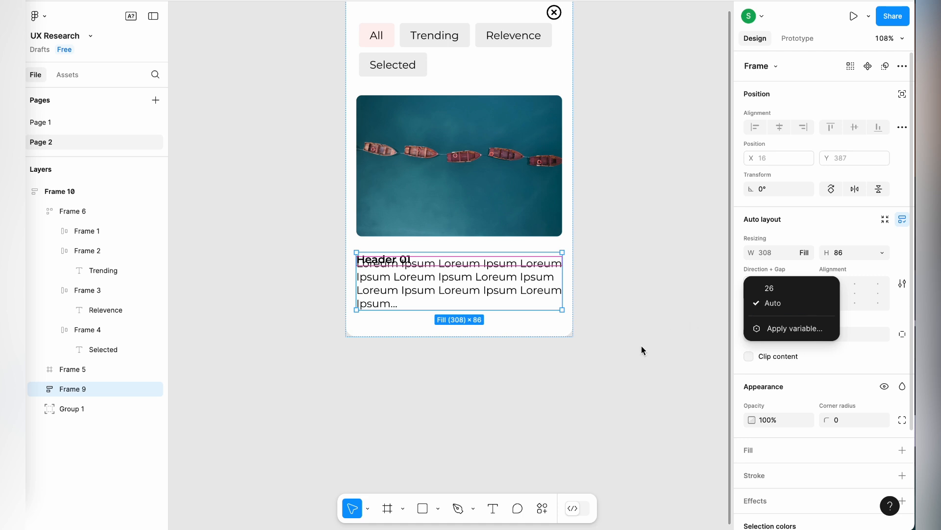
{"action": "left_click", "coordinate": [458, 190]}
{"action": "left_click", "coordinate": [651, 241]}
{"action": "scroll", "coordinate": [652, 240], "scroll_direction": "up", "scroll_amount": 2}
{"action": "scroll", "coordinate": [652, 241], "scroll_direction": "right", "scroll_amount": 1}
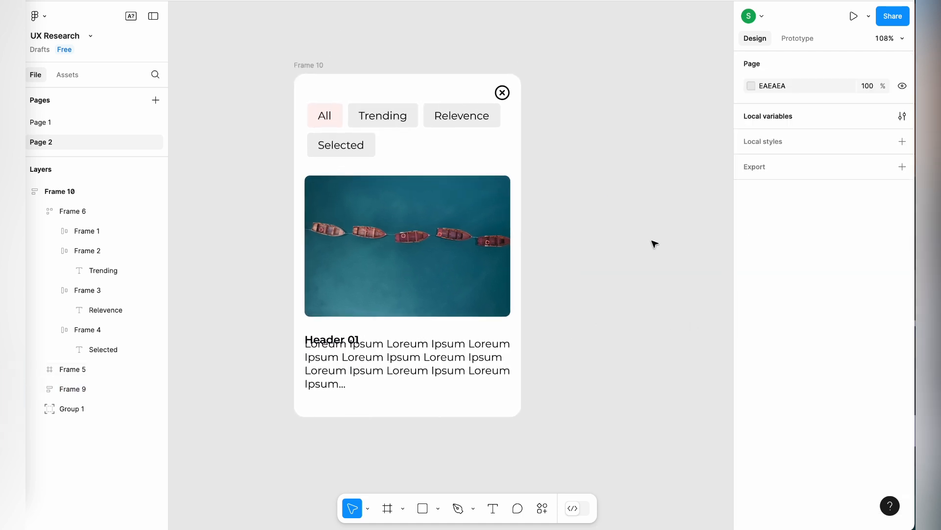
{"action": "left_click", "coordinate": [310, 67]}
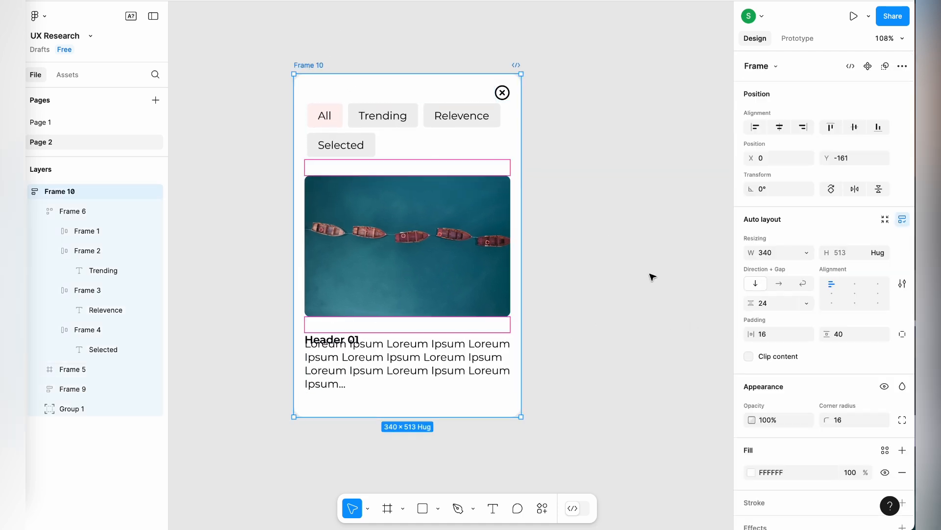
{"action": "left_click", "coordinate": [776, 334]}
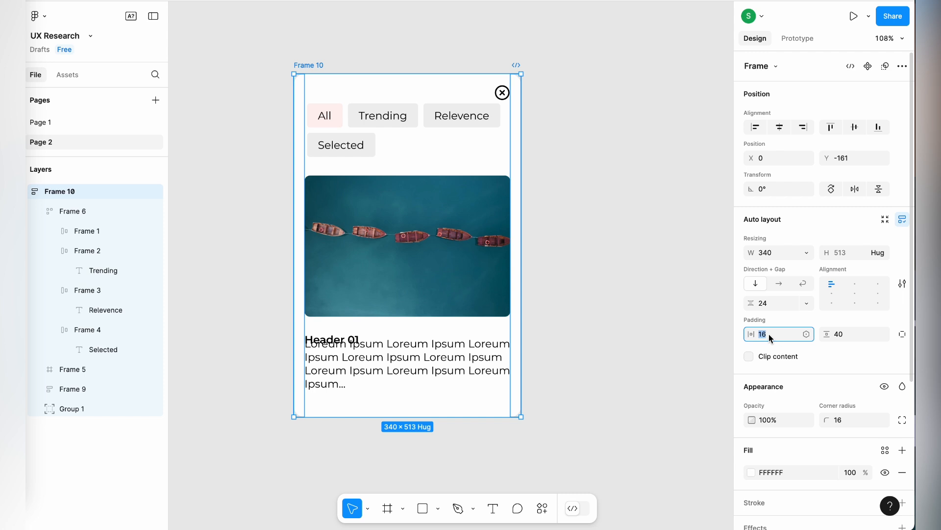
- Try the wrap direction on the header and paragraph frame, and switch it back to vertical
{"action": "left_click", "coordinate": [347, 369]}
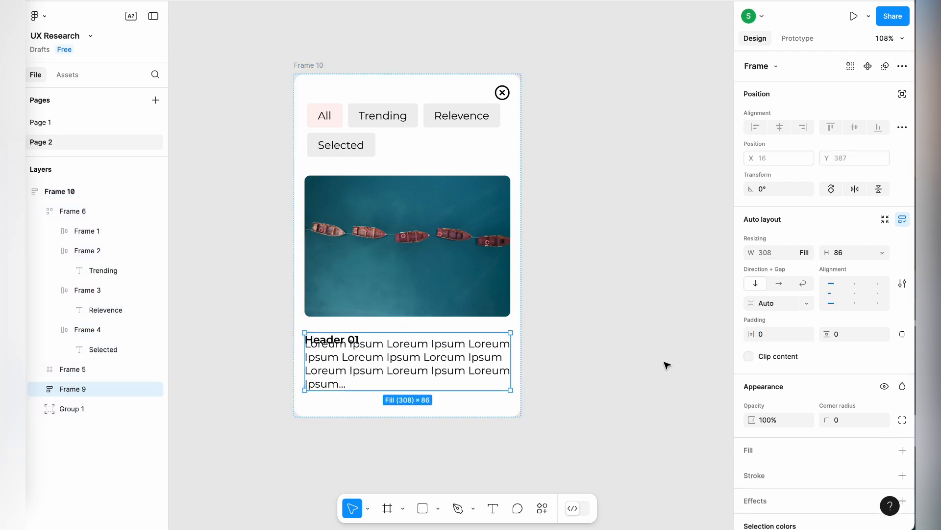
{"action": "left_click", "coordinate": [803, 284]}
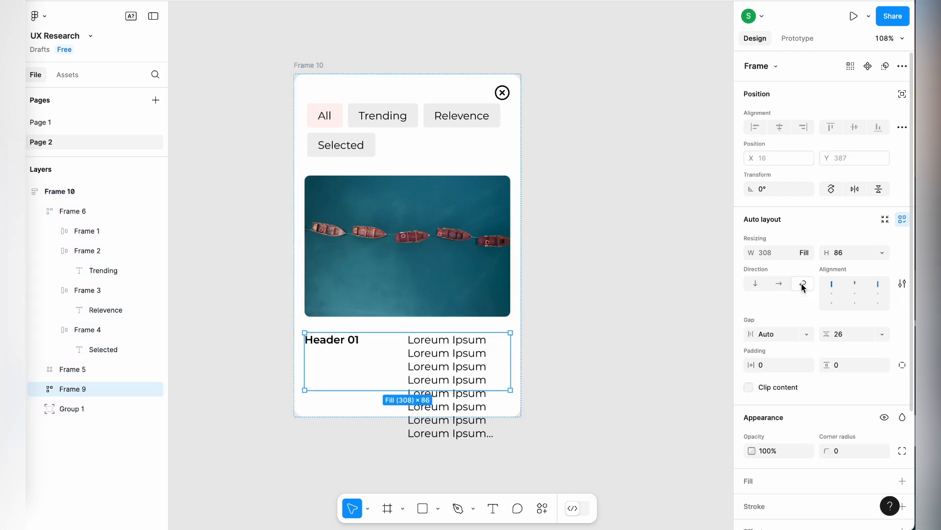
{"action": "left_click", "coordinate": [758, 285]}
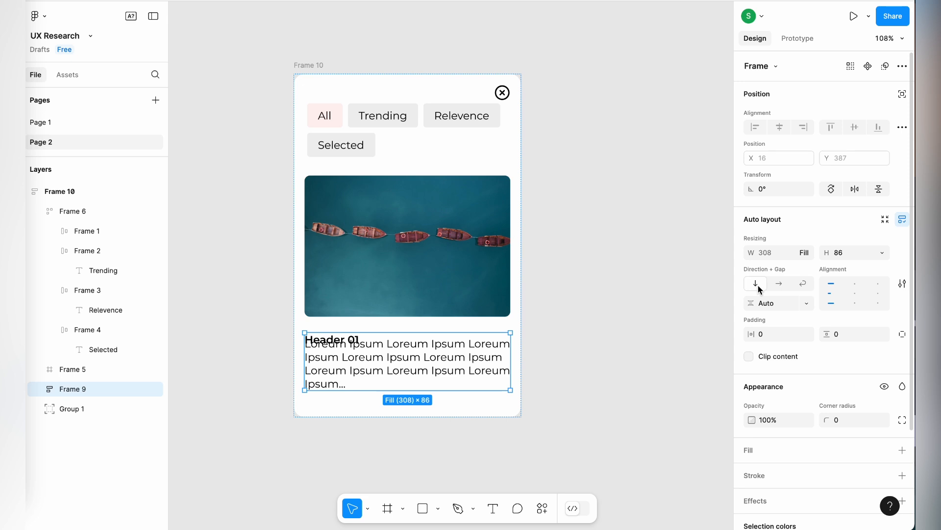
- Try Hug contents for the width of the header and paragraph frame, and return it to Fill container
{"action": "left_click", "coordinate": [807, 304]}
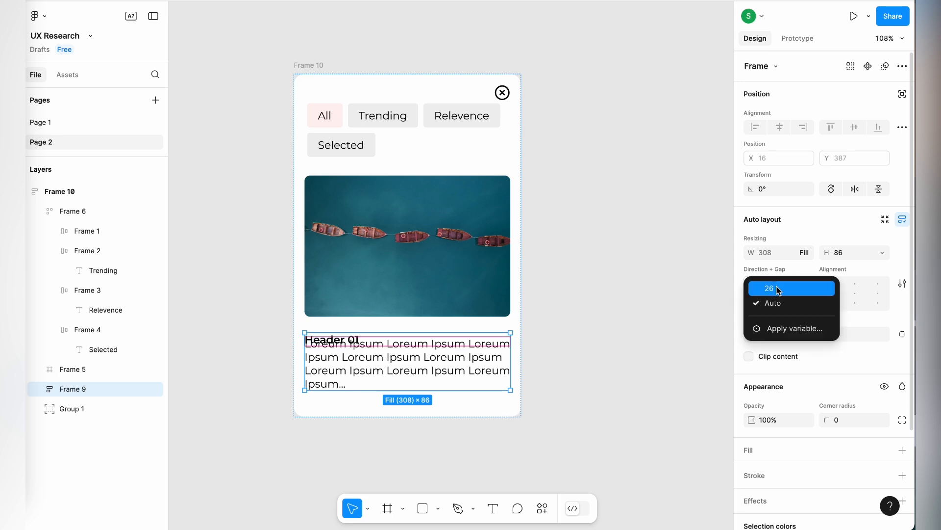
{"action": "left_click", "coordinate": [805, 250]}
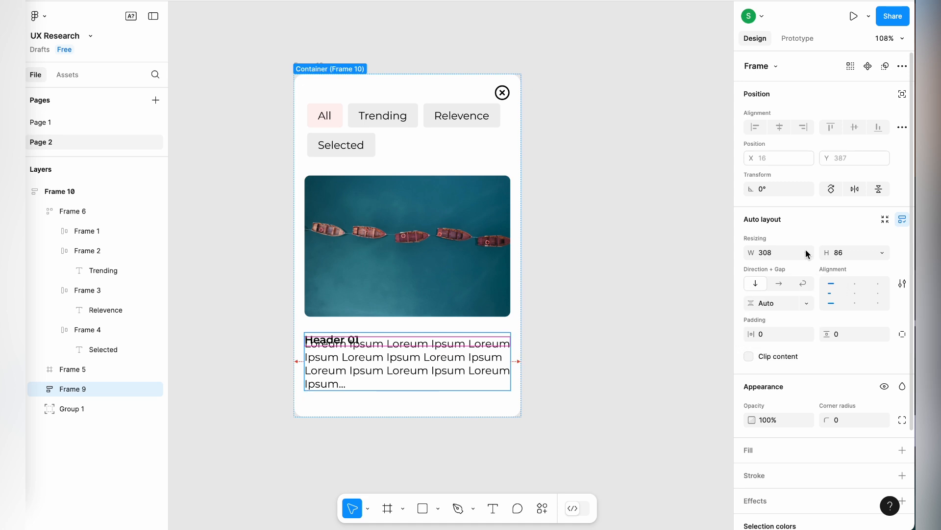
{"action": "left_click", "coordinate": [805, 251]}
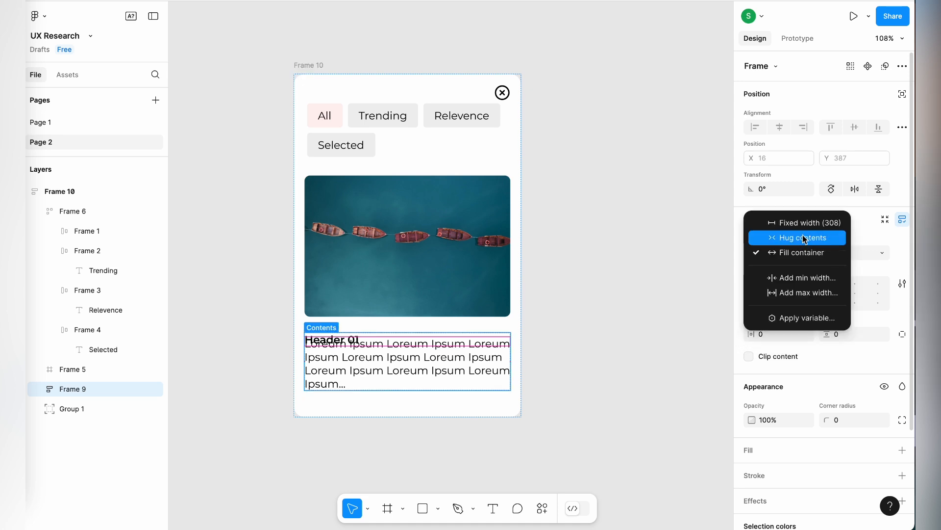
{"action": "left_click", "coordinate": [804, 238]}
{"action": "left_click", "coordinate": [805, 255]}
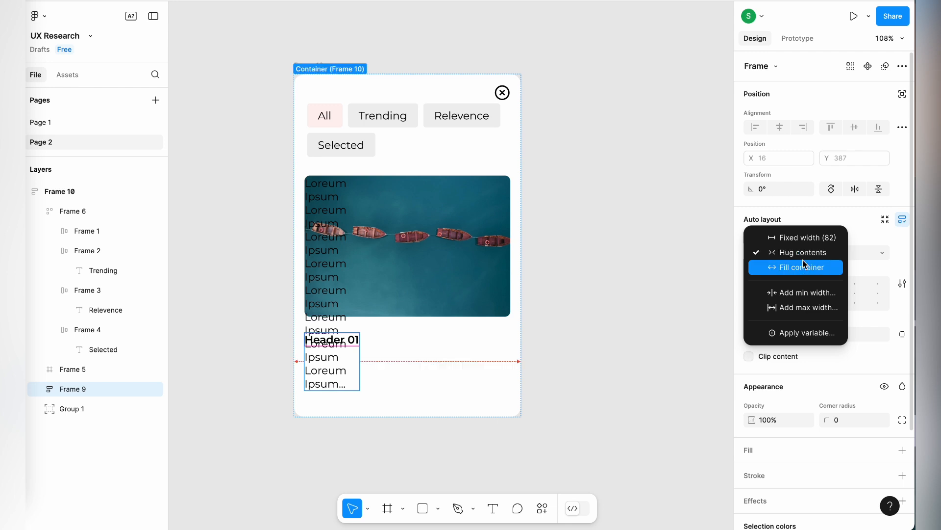
{"action": "left_click", "coordinate": [802, 266]}
- Set the height of the header and paragraph frame to Hug contents
{"action": "left_click", "coordinate": [881, 253]}
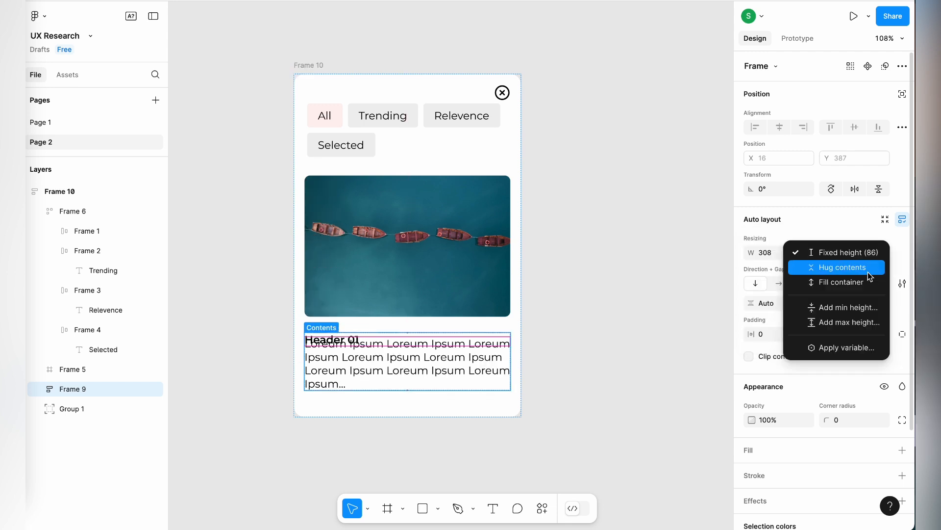
{"action": "left_click", "coordinate": [868, 269]}
{"action": "left_click", "coordinate": [541, 244]}
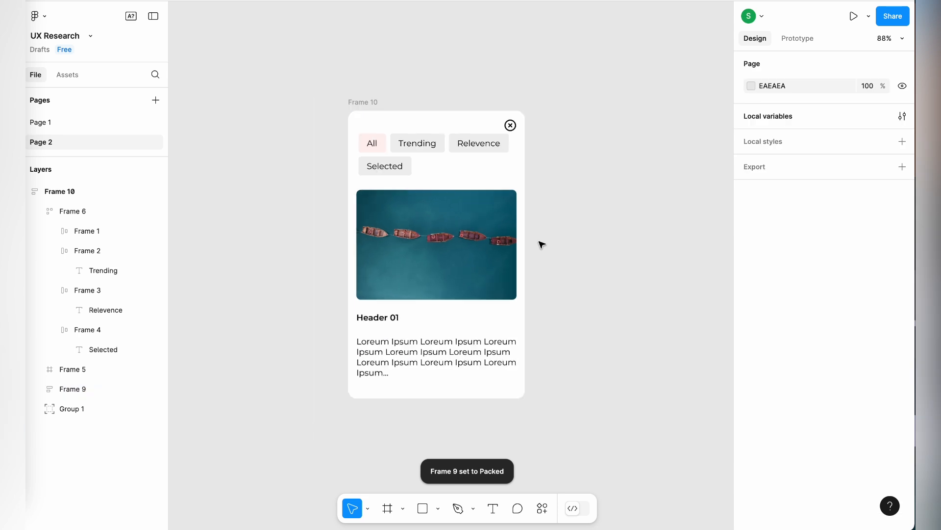
- Widen the card frame to a width of 462 from its right edge
{"action": "scroll", "coordinate": [509, 223], "scroll_direction": "down", "scroll_amount": 5}
{"action": "left_click", "coordinate": [423, 139]}
{"action": "left_click_drag", "start_coordinate": [527, 253], "coordinate": [573, 245]}
{"action": "left_click", "coordinate": [639, 244]}
{"action": "scroll", "coordinate": [640, 244], "scroll_direction": "up", "scroll_amount": 5}
{"action": "scroll", "coordinate": [640, 244], "scroll_direction": "down", "scroll_amount": 4}
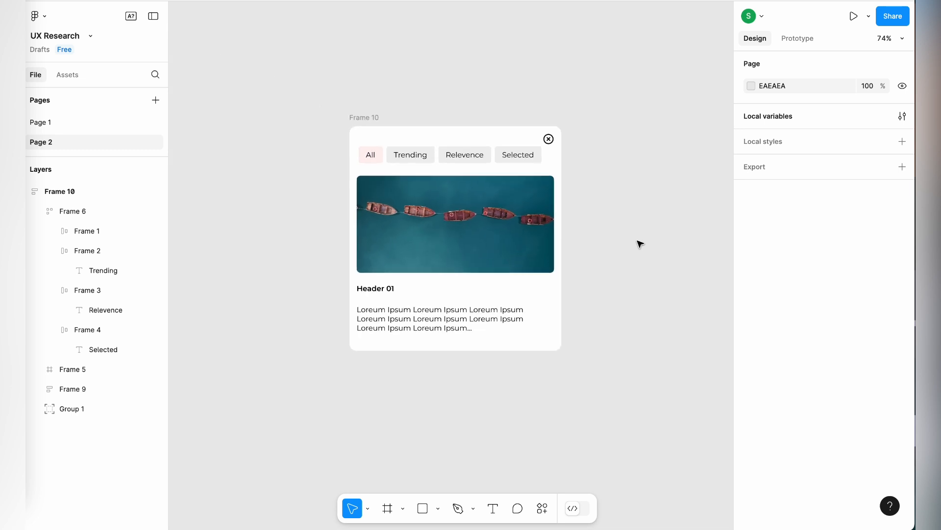
- Set the vertical gap between the header and the paragraph to 16
{"action": "left_click", "coordinate": [374, 119]}
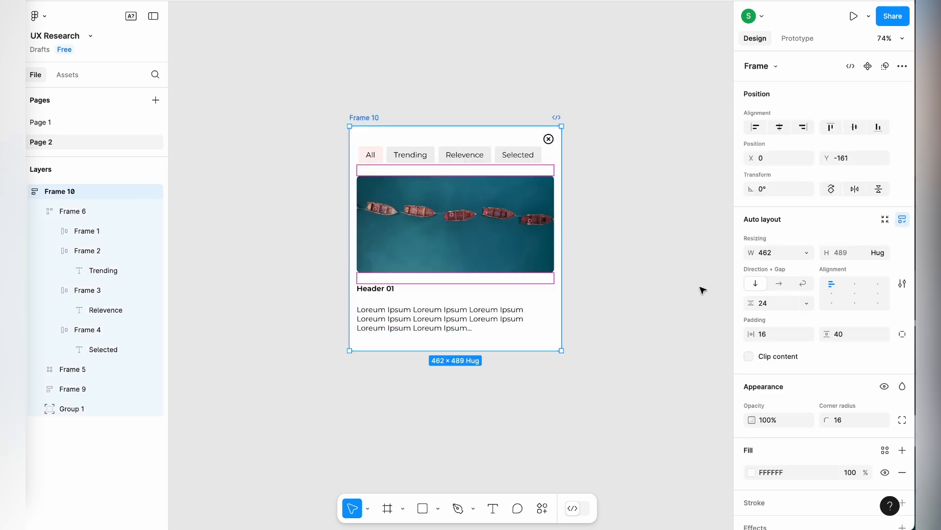
{"action": "left_click", "coordinate": [472, 332]}
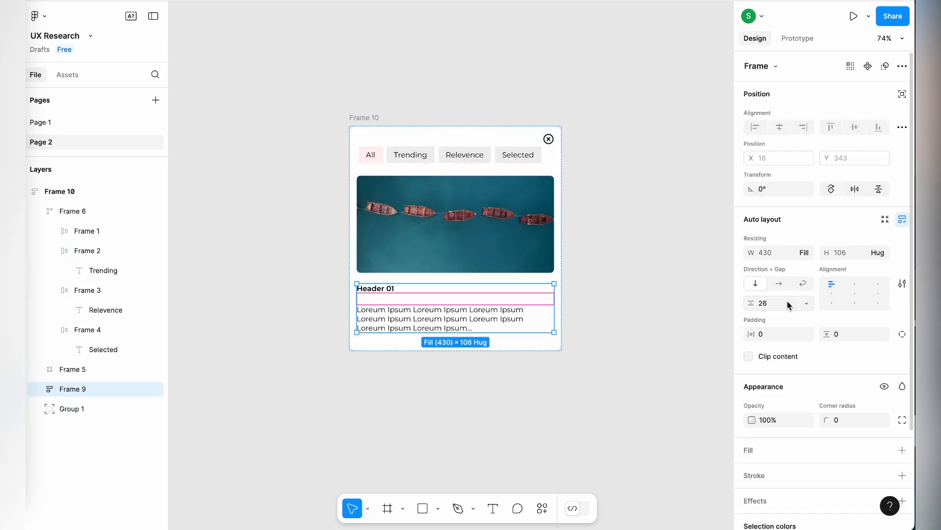
{"action": "type", "text": "16"}
{"action": "key", "text": "Return"}
{"action": "left_click", "coordinate": [593, 340]}
- Extend the card frame's right edge to a width of 491
{"action": "left_click", "coordinate": [351, 118]}
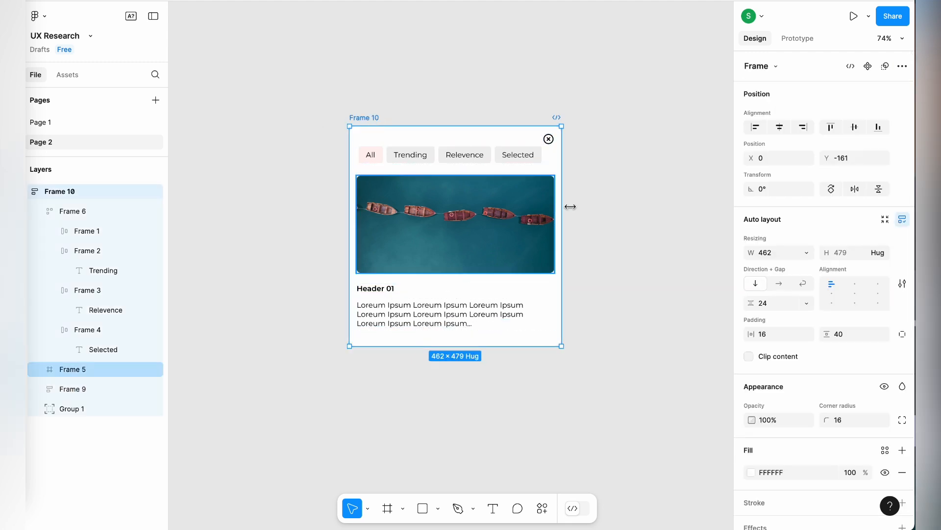
{"action": "mouse_move", "coordinate": [563, 207]}
{"action": "left_mouse_down"}
{"action": "mouse_move", "coordinate": [474, 210]}
{"action": "mouse_move", "coordinate": [575, 209]}
{"action": "left_mouse_up"}
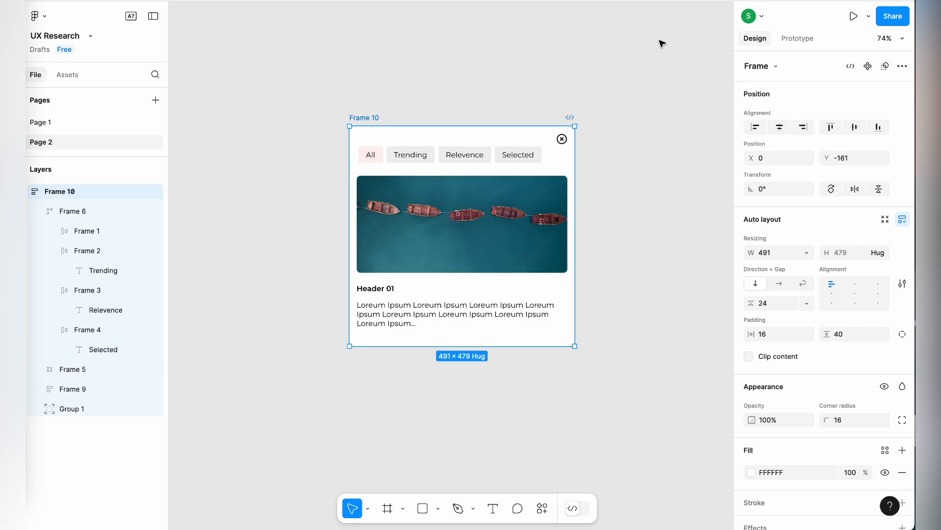